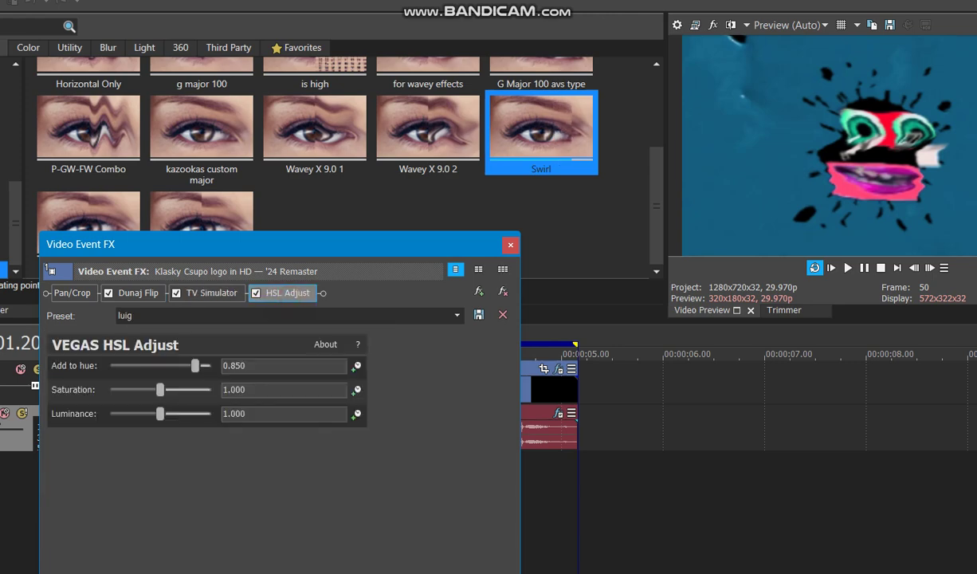
Step: Close the video effects window and examine the ExpressFX Distortion settings on the Klasky Csupo audio event
click(510, 245)
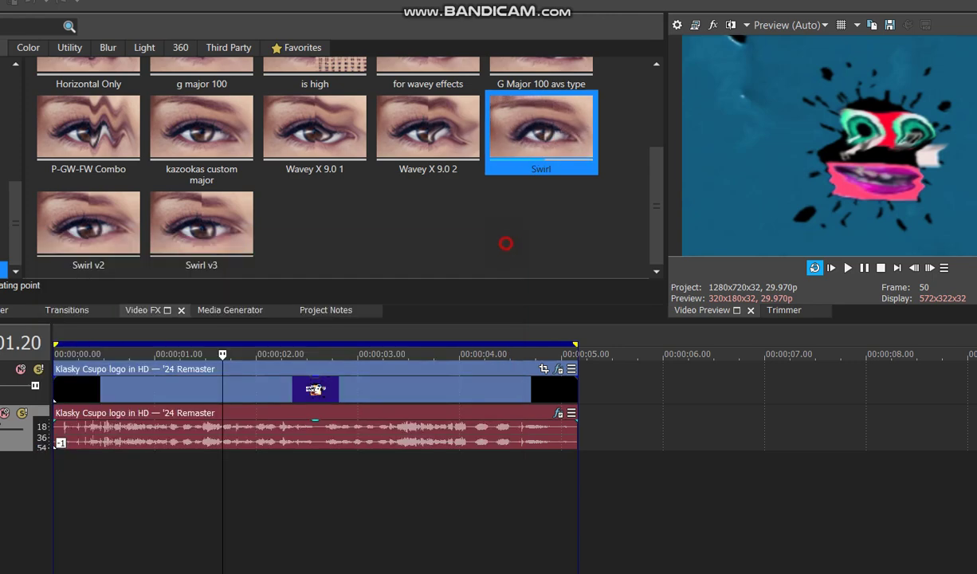
click(558, 413)
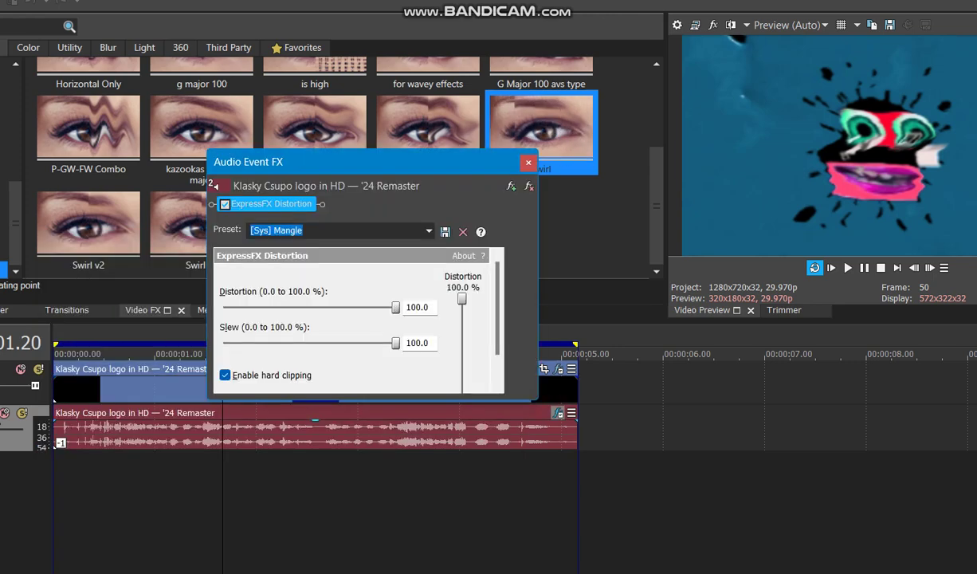
mouse_move(498, 308)
mouse_down()
mouse_move(497, 333)
mouse_move(498, 306)
mouse_up()
drag(537, 399, 572, 481)
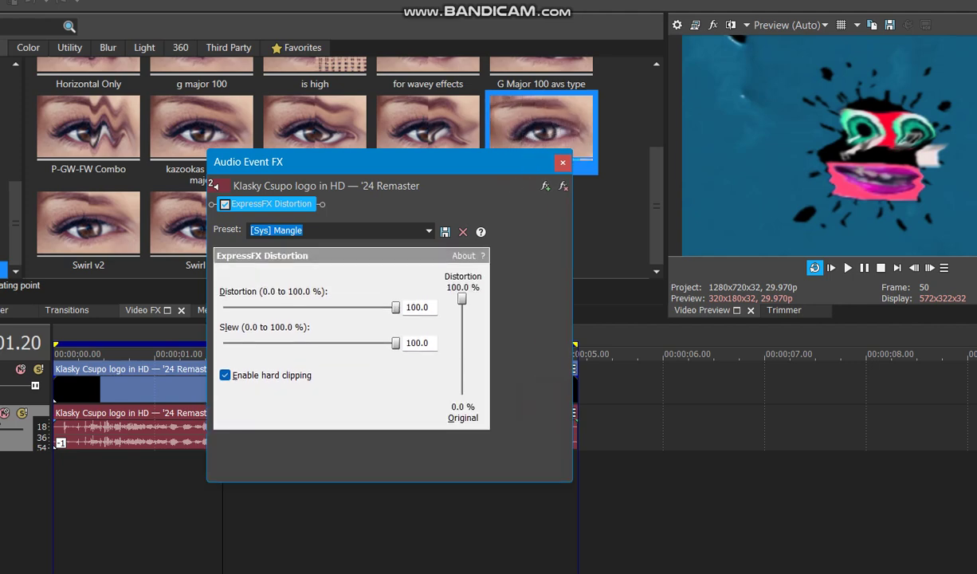
click(563, 162)
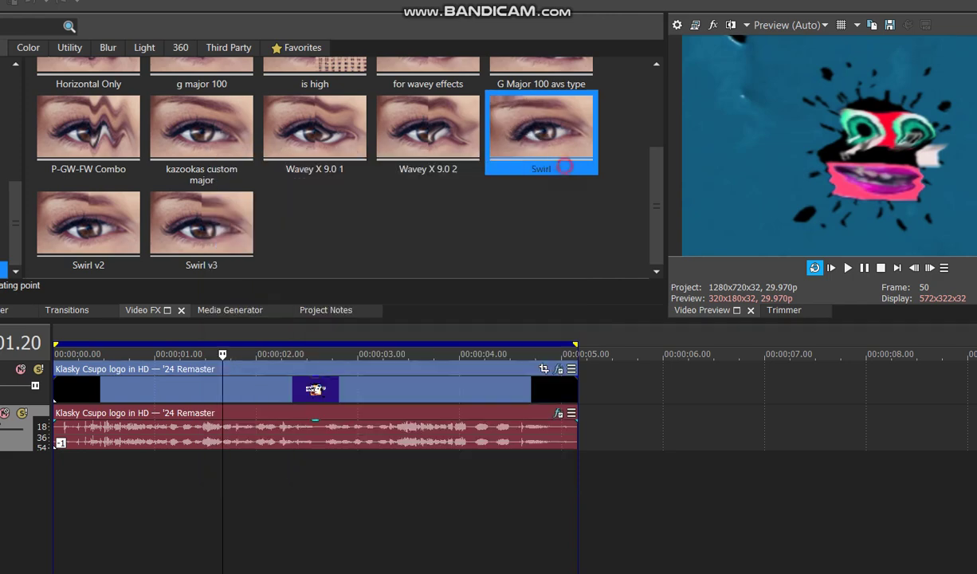
Step: View the properties of the Klasky Csupo audio event and close them
right_click(166, 434)
click(203, 572)
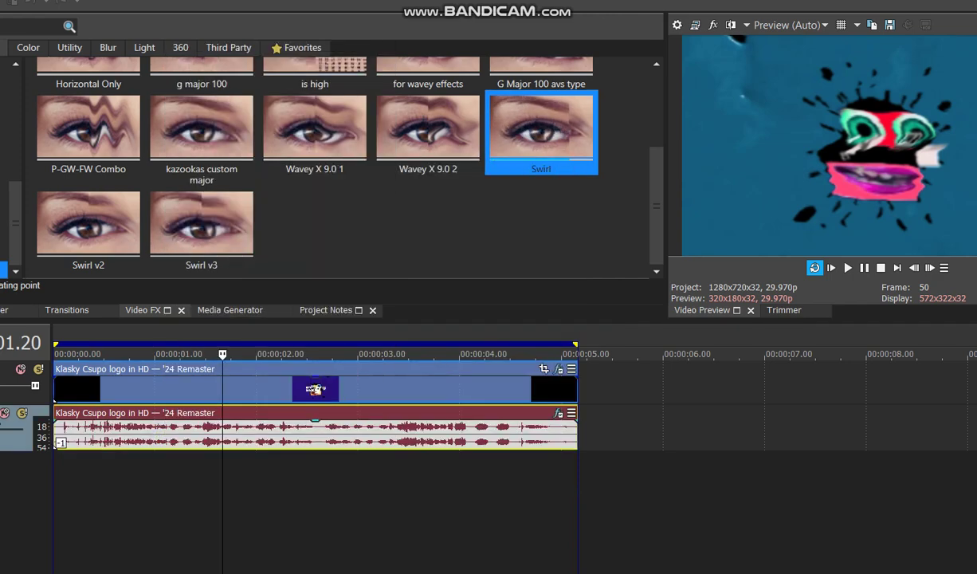
click(588, 515)
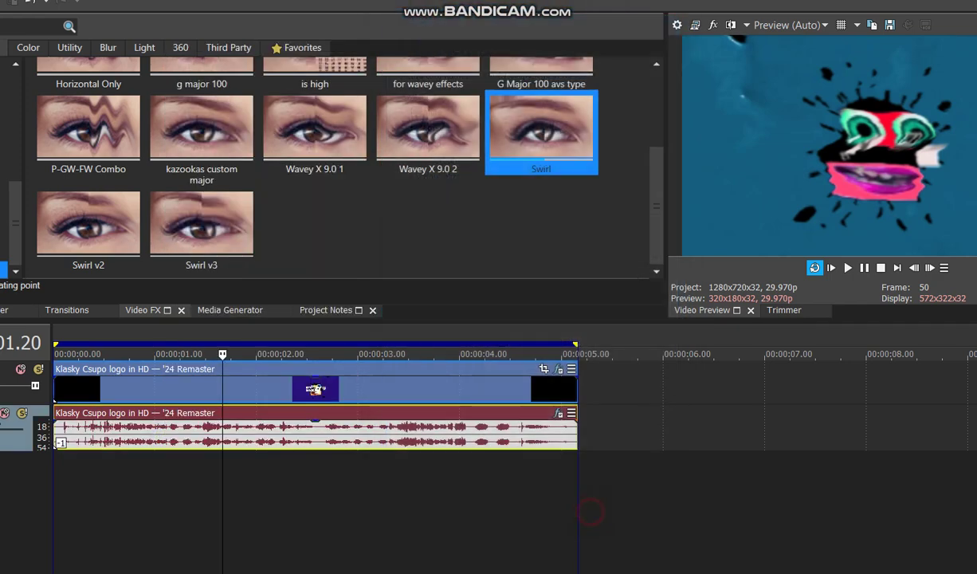
Step: Shift the pitch of the Klasky Csupo audio event to +1
click(137, 434)
key(equal)
key(equal)
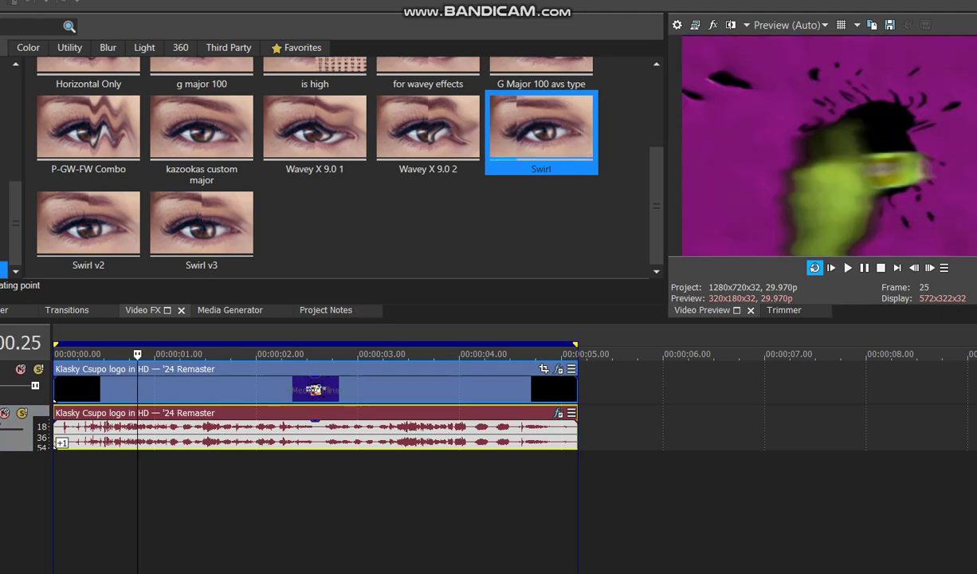
Step: Deselect the audio event and step the playhead to frame 42, at 01.12
click(209, 463)
key(Left)
key(Left)
key(Left)
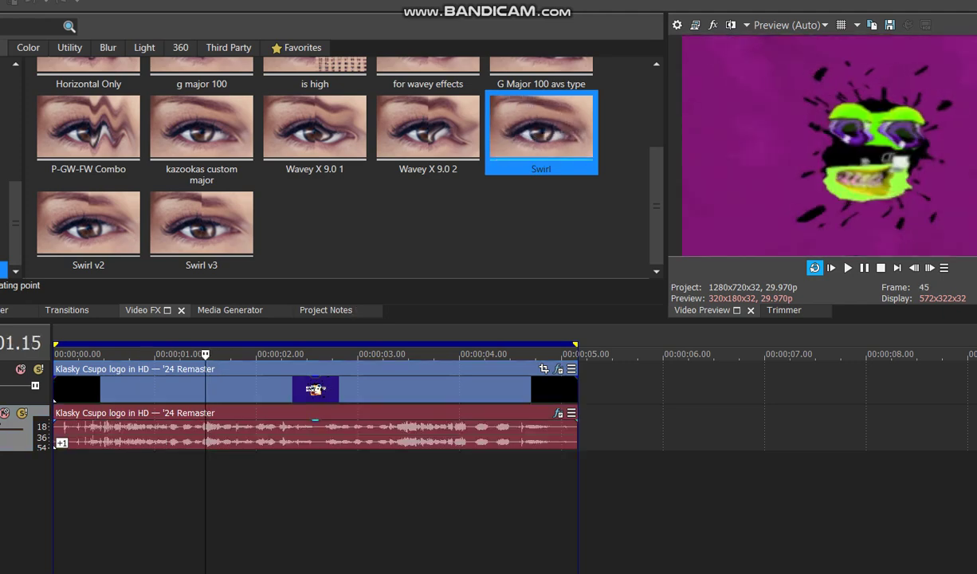
key(Left)
key(Left)
key(Right)
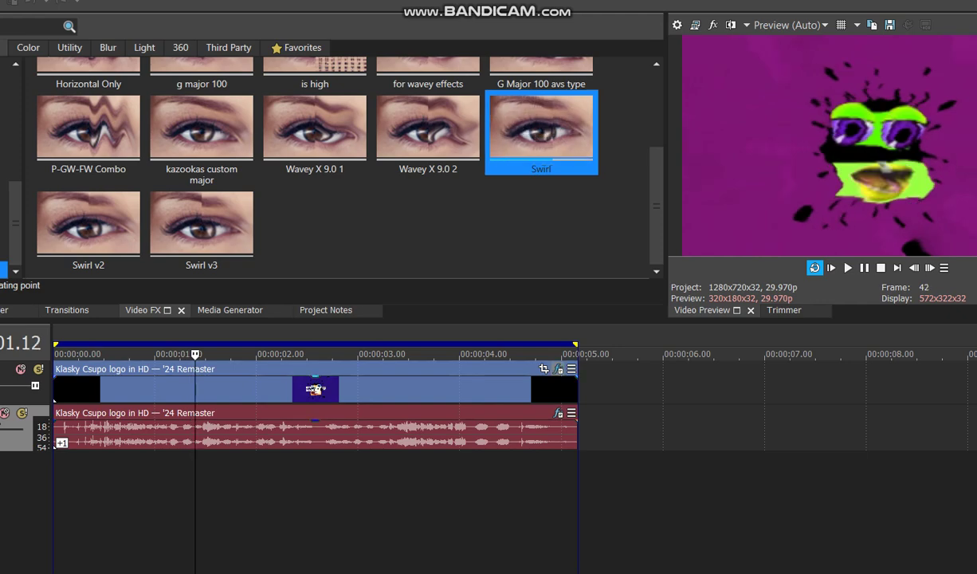
Step: Examine the Dunaj Flip, TV Simulator and HSL Adjust settings on the Klasky Csupo video event
click(559, 369)
click(134, 293)
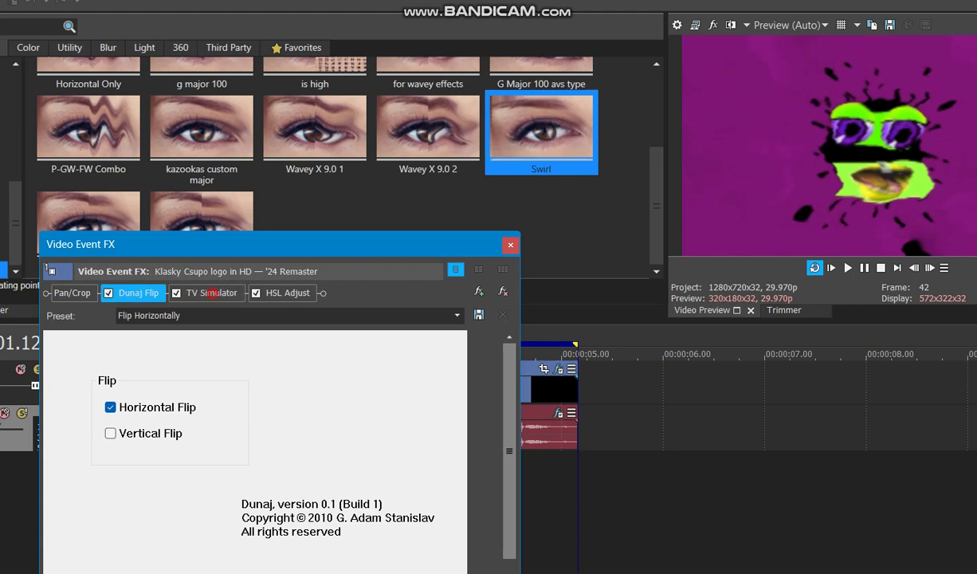
click(206, 293)
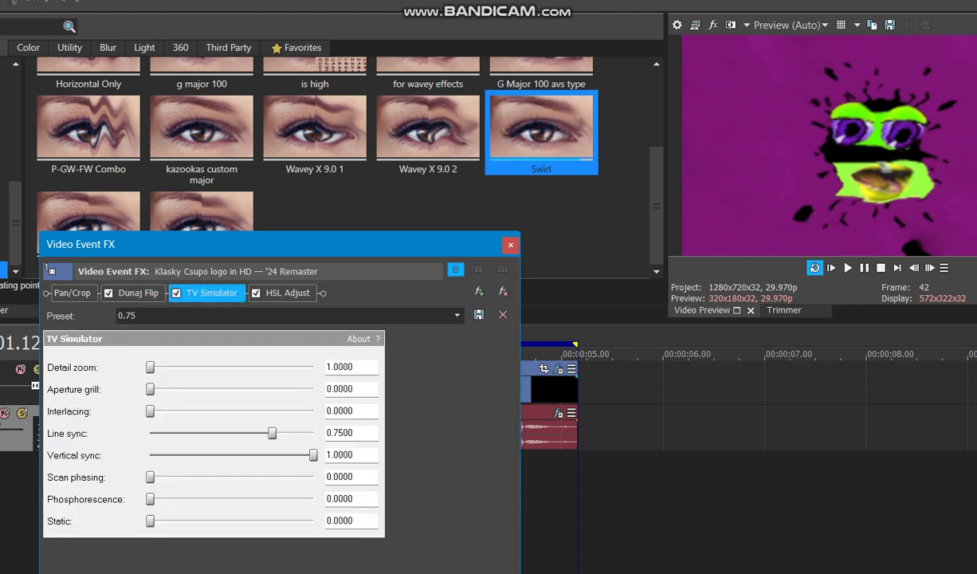
click(283, 293)
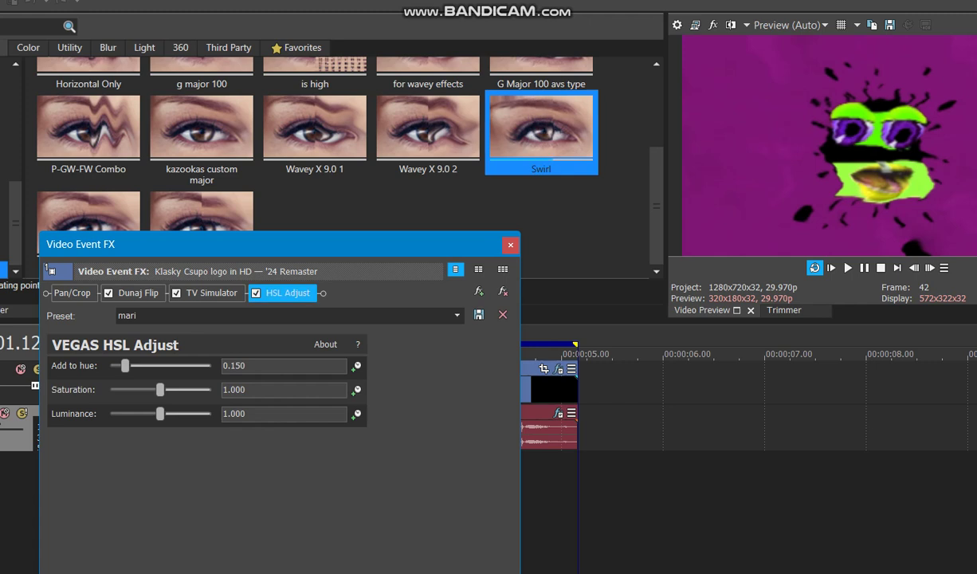
click(511, 245)
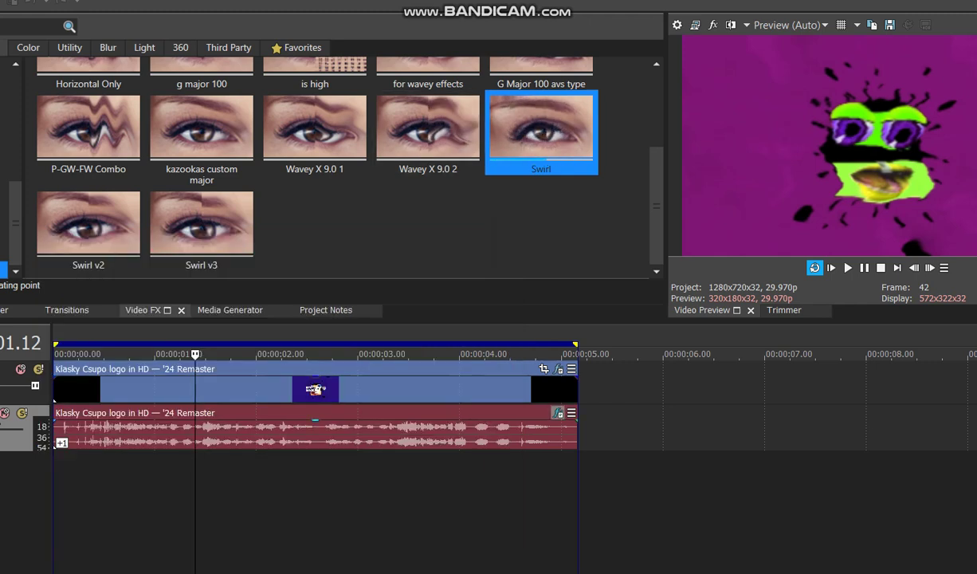
Step: Check the audio event's ExpressFX Distortion settings and its time stretch / pitch shift properties
click(558, 413)
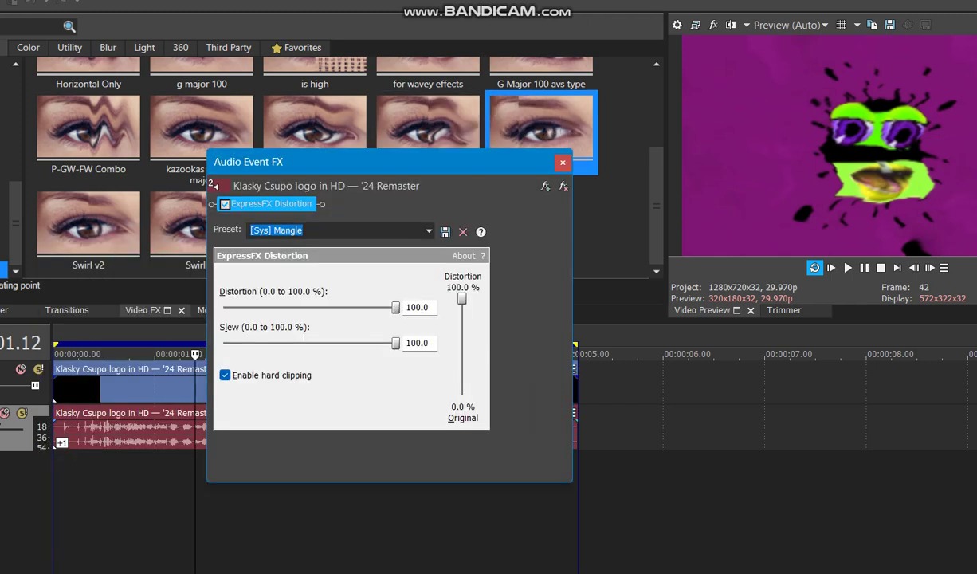
click(563, 162)
right_click(182, 431)
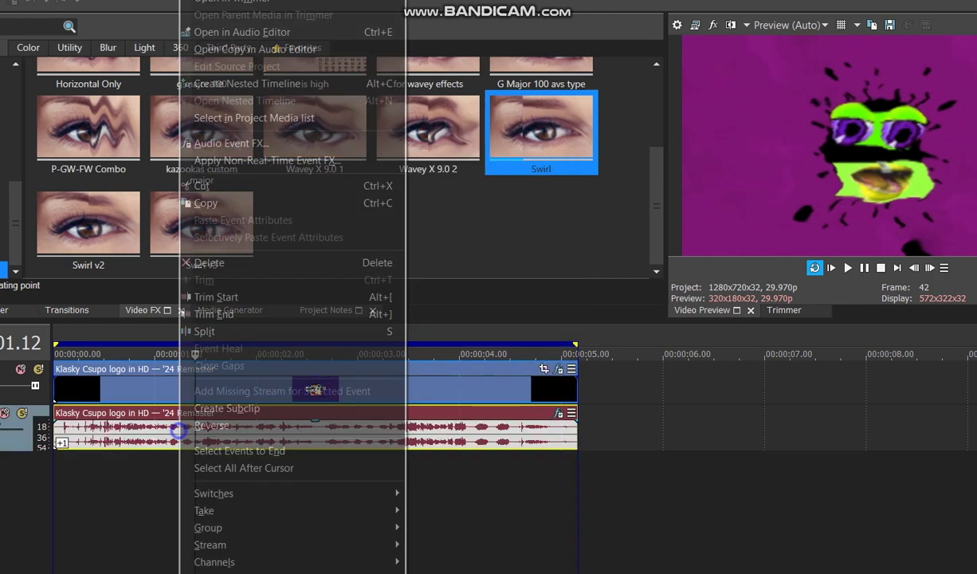
click(211, 573)
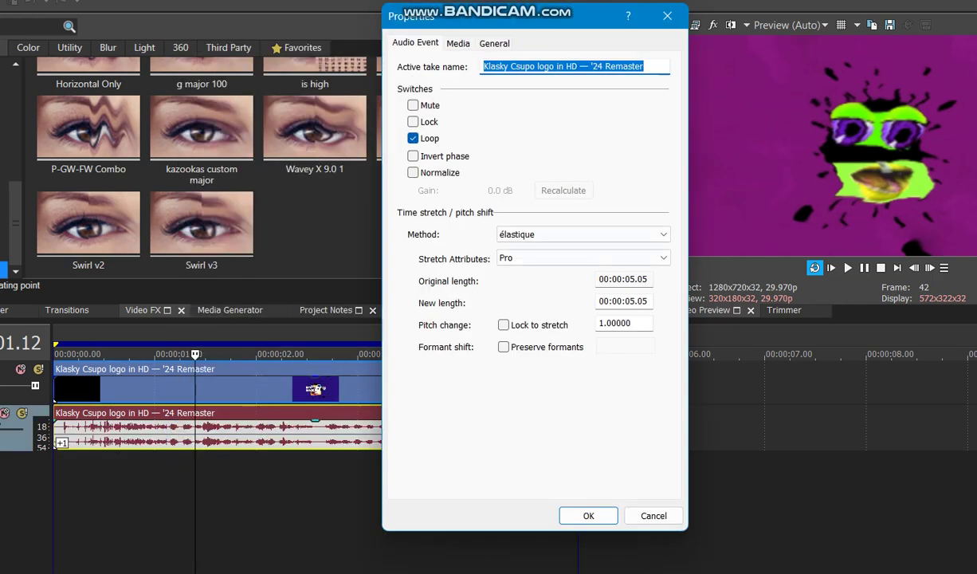
click(582, 517)
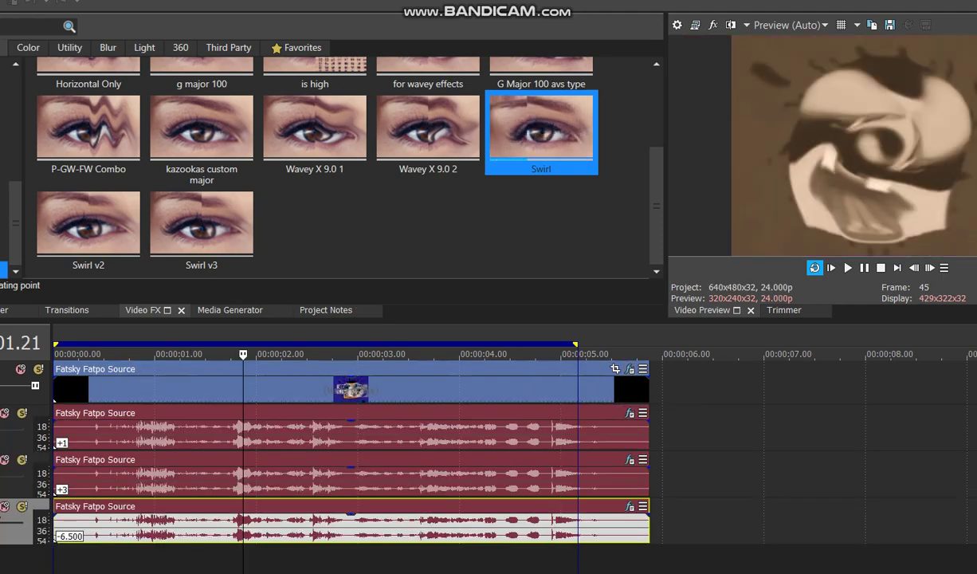
Step: Extend the loop region over the full Fatsky Fatpo Source events and place the playhead at 01.20
double_click(248, 561)
click(240, 558)
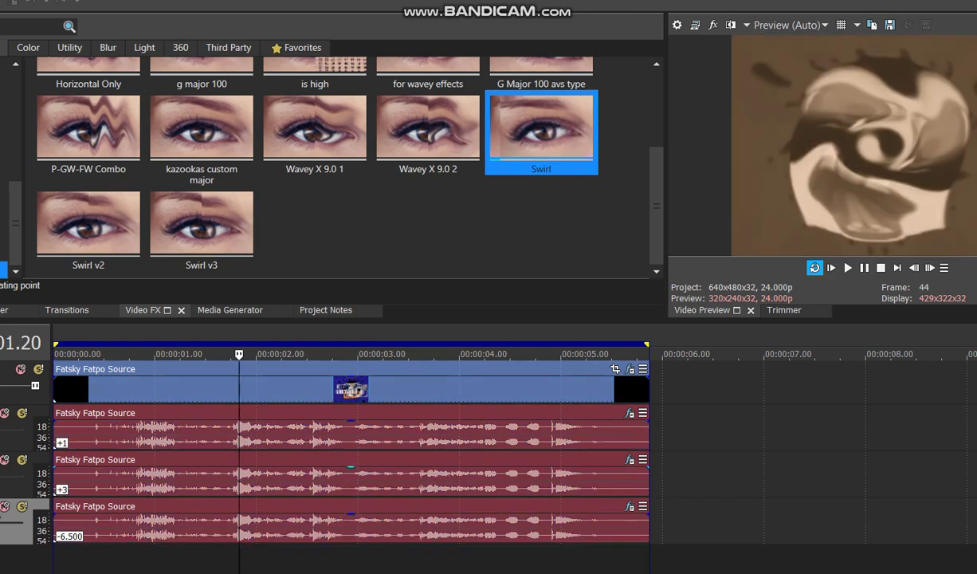
Step: Examine the Red, Green, Blue and Alpha Output weightings of Channel Blend on the Fatsky Fatpo Source video event
click(630, 369)
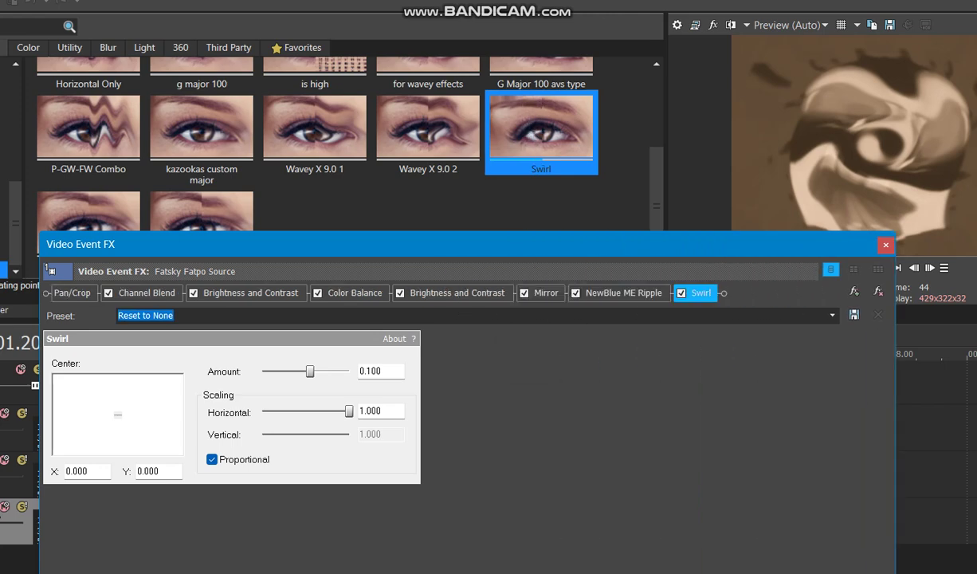
click(143, 293)
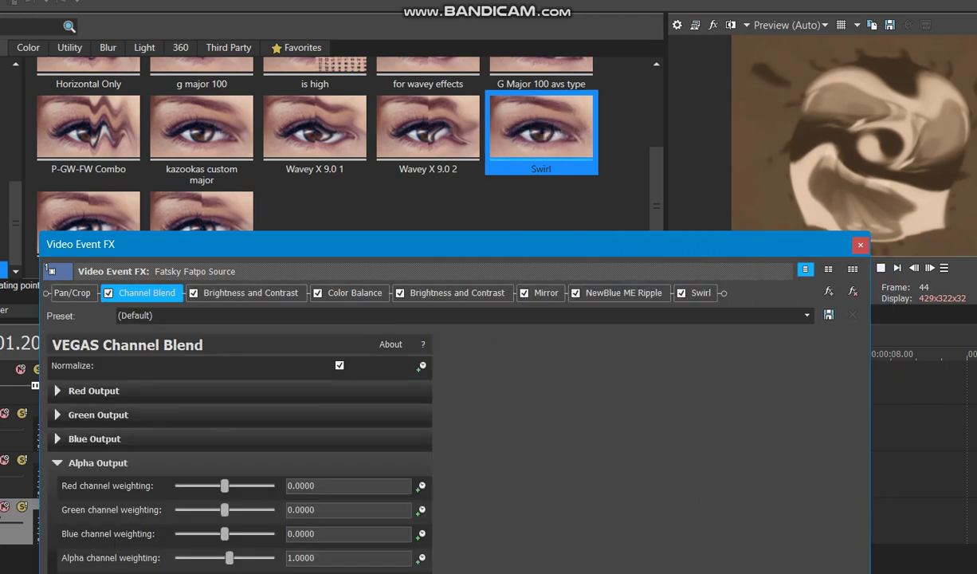
drag(49, 244, 67, 90)
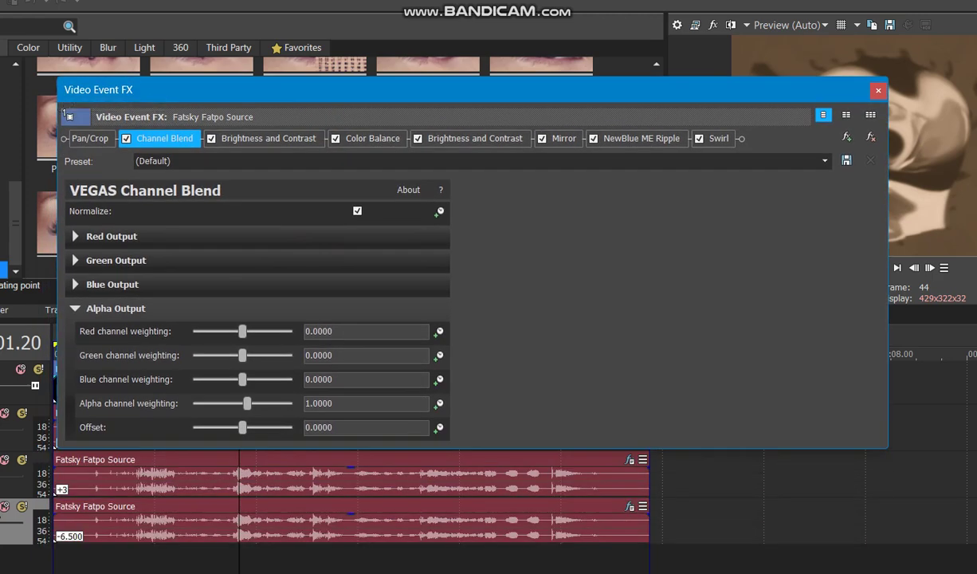
click(357, 211)
click(357, 212)
click(76, 284)
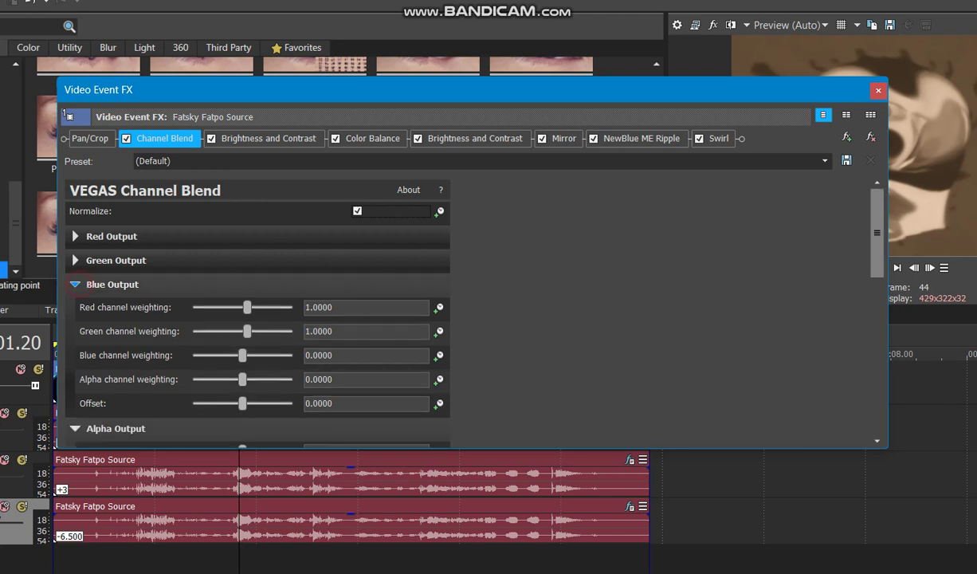
click(73, 237)
click(75, 380)
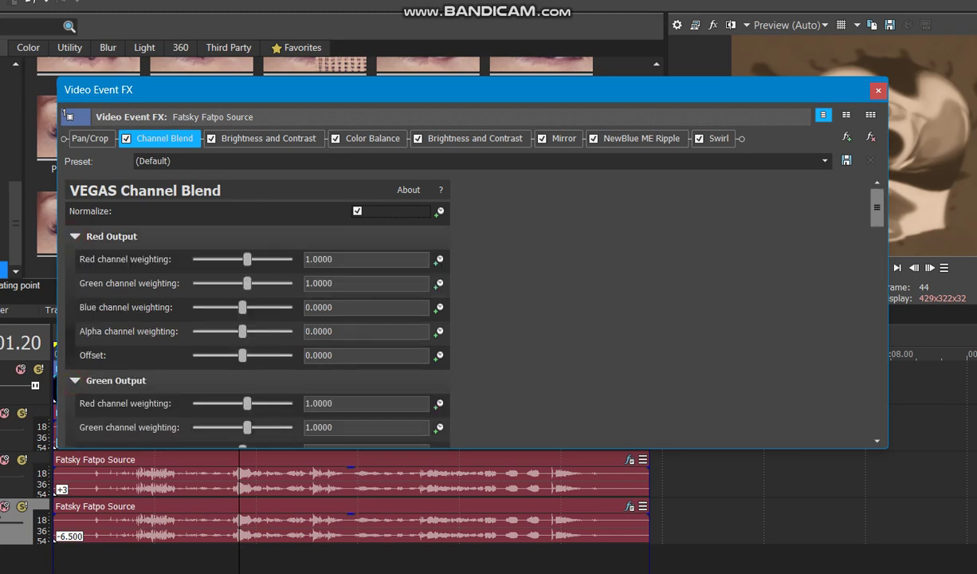
scroll(255, 311, down, 6)
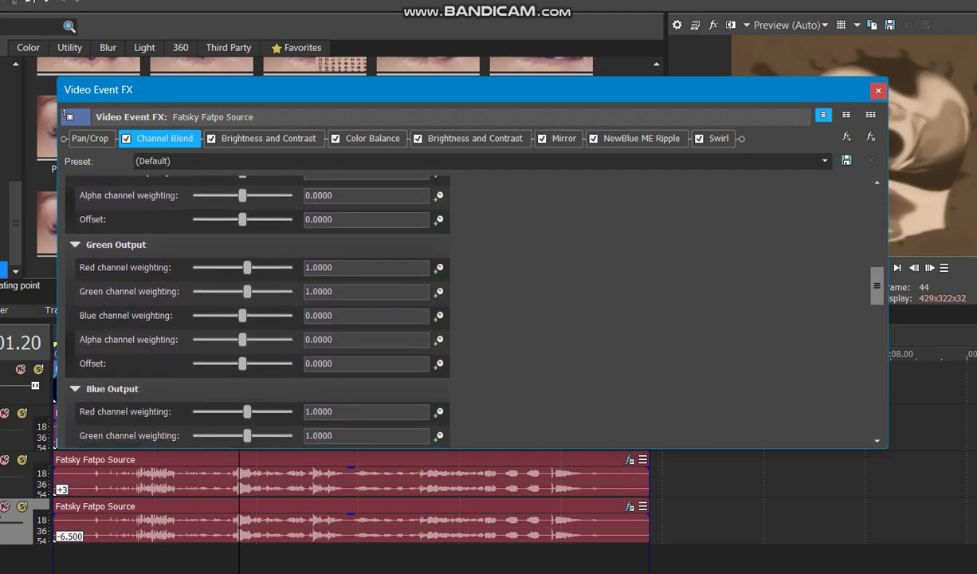
scroll(255, 311, down, 6)
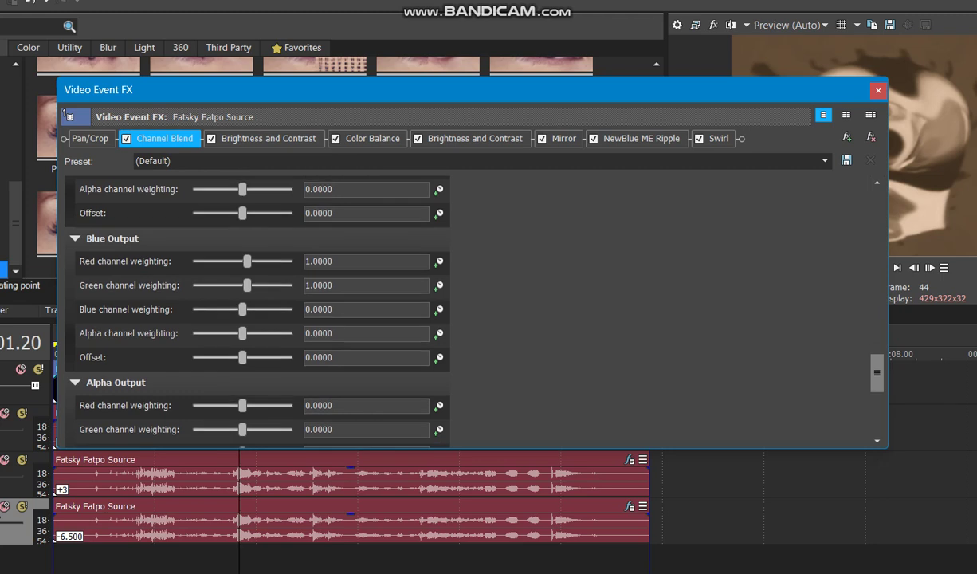
scroll(255, 310, down, 3)
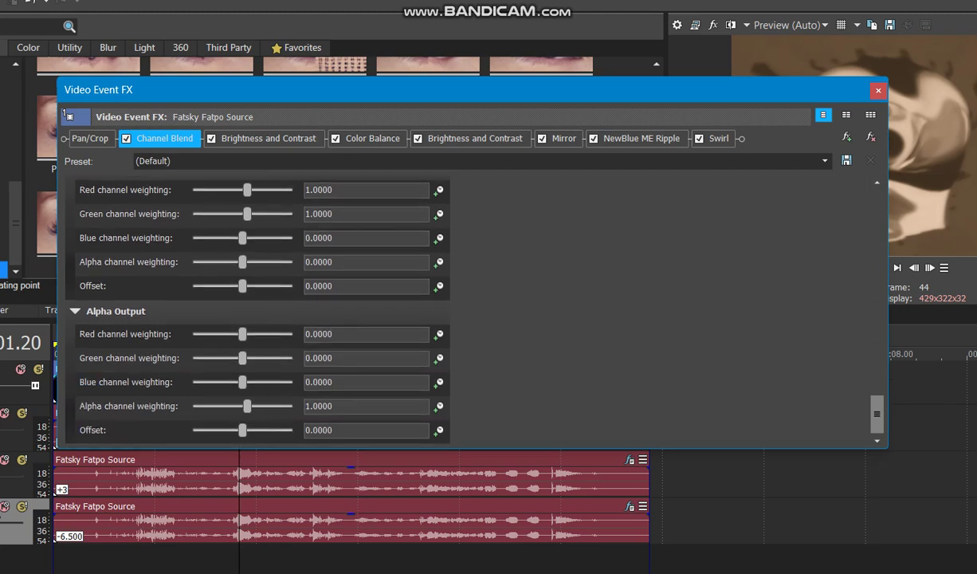
scroll(255, 311, up, 15)
click(75, 236)
click(75, 260)
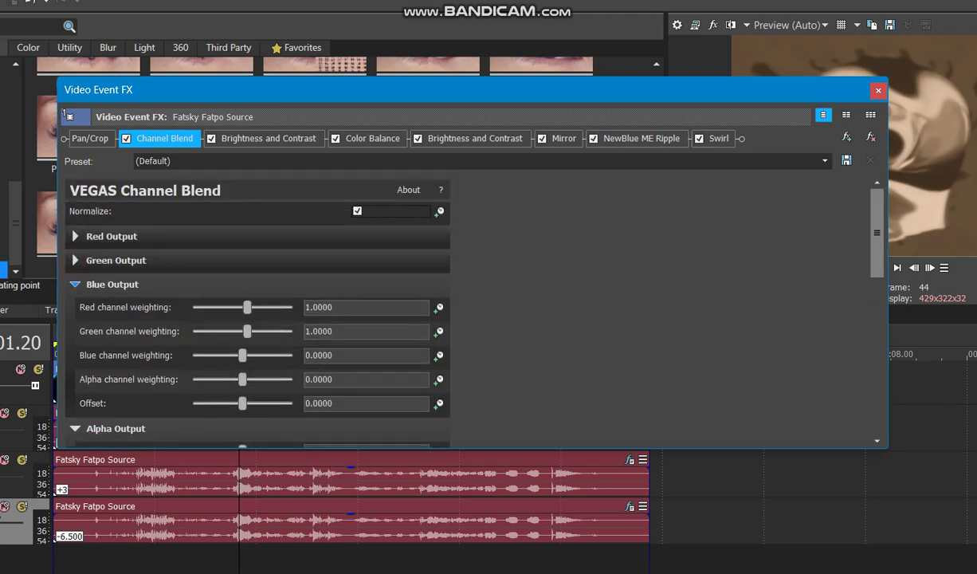
click(75, 284)
Step: Examine the first Brightness and Contrast effect, including its Automatic Contrast section
click(263, 138)
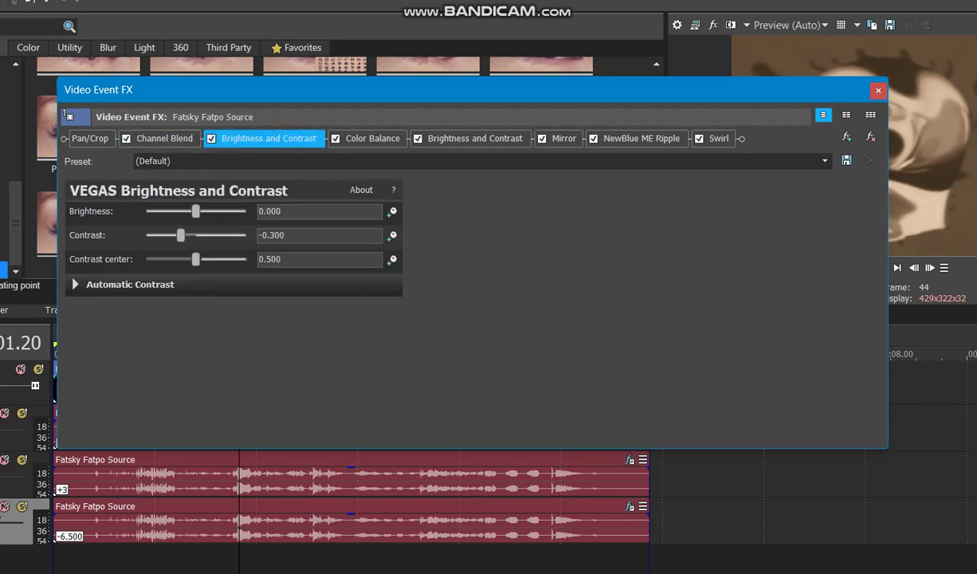
click(75, 284)
scroll(255, 311, down, 1)
scroll(255, 310, up, 1)
click(74, 284)
Step: Enter "YTVE Sepia" as the preset name for the Color Balance effect
click(372, 137)
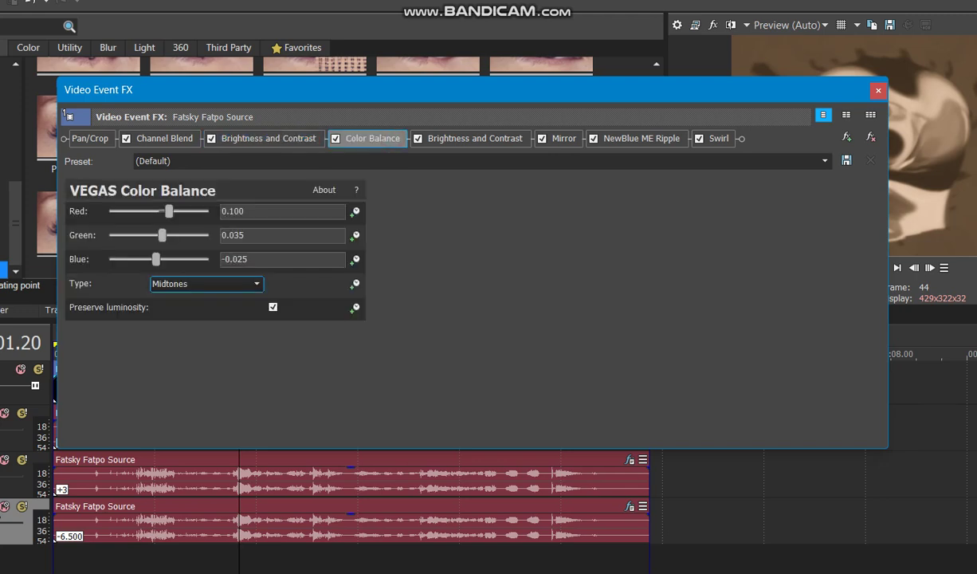
click(371, 164)
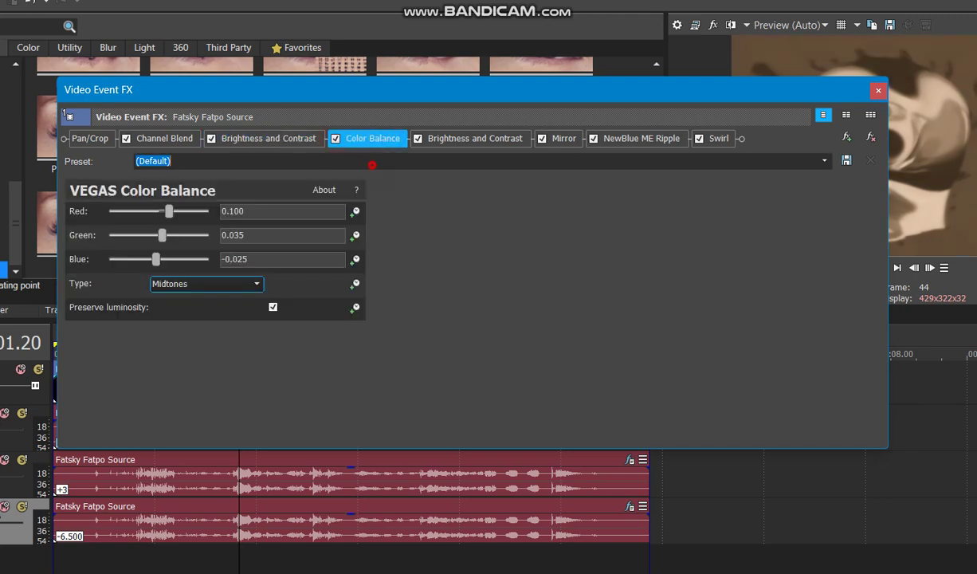
text(YTVE Sepia)
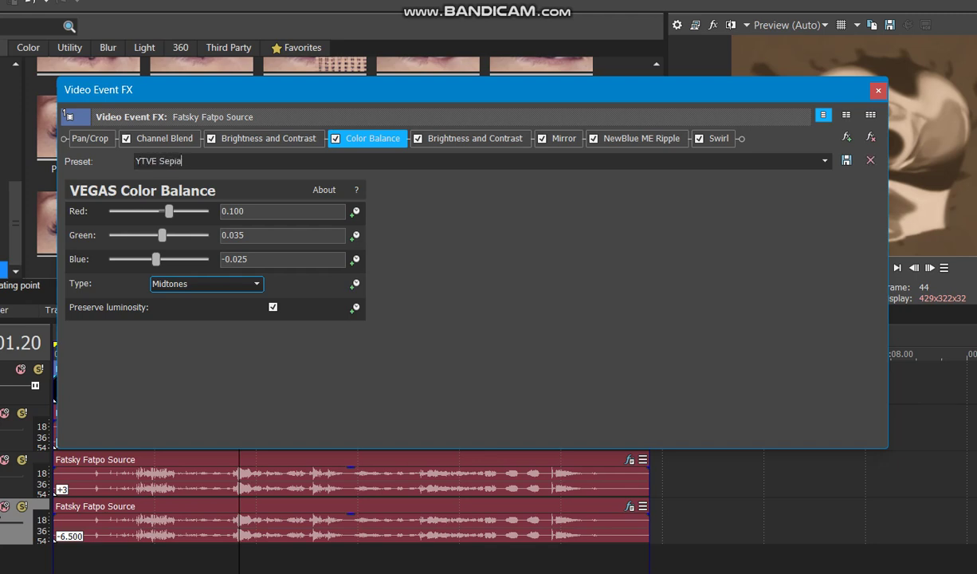
Step: Examine the second Brightness and Contrast effect after Color Balance, including its Automatic Contrast section
click(494, 139)
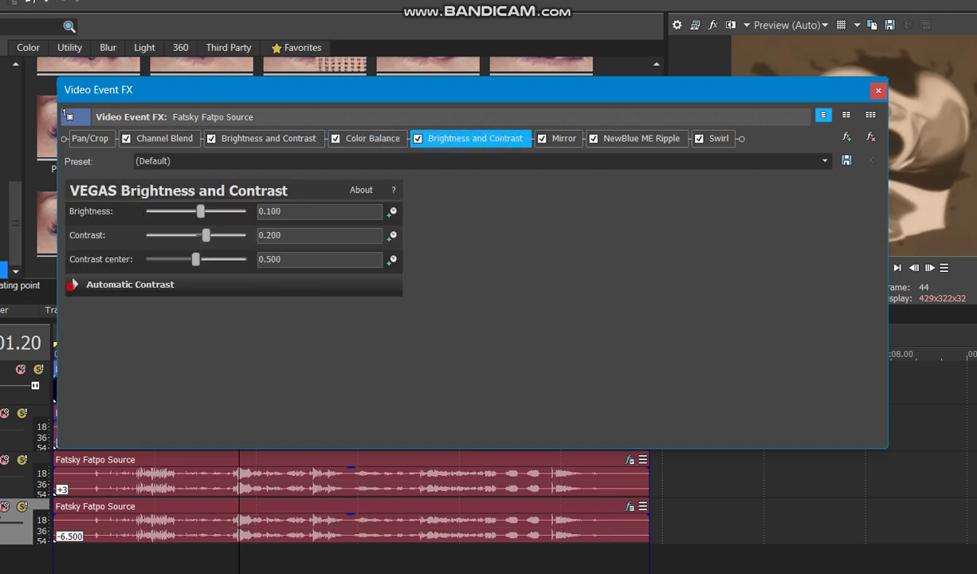
click(72, 284)
scroll(255, 313, down, 1)
scroll(255, 313, up, 1)
scroll(255, 313, down, 1)
scroll(255, 312, up, 1)
scroll(255, 312, down, 1)
scroll(255, 312, up, 1)
click(73, 284)
Step: Examine the Mirror, NewBlue ME Ripple and Swirl settings, then close the video effects window
click(564, 138)
click(642, 138)
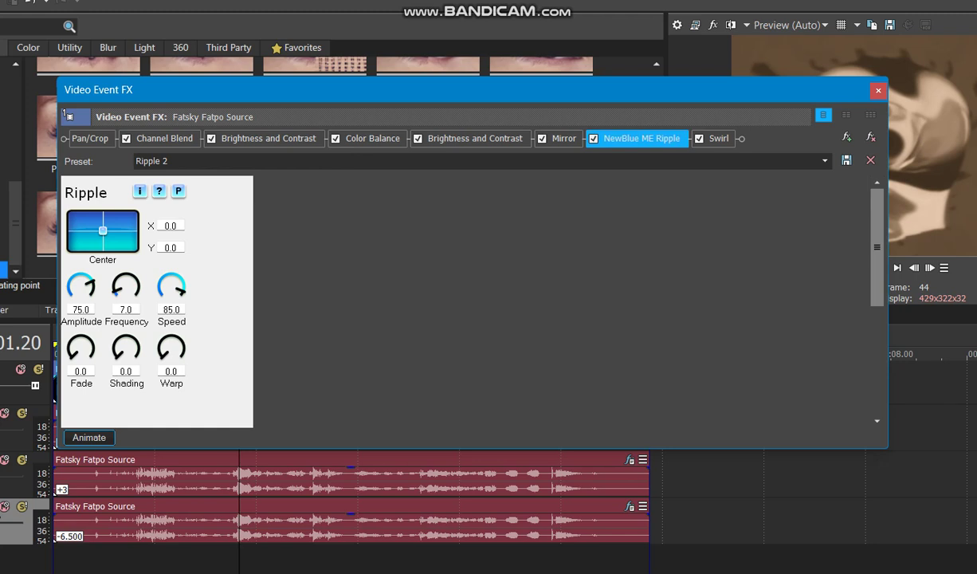
click(718, 138)
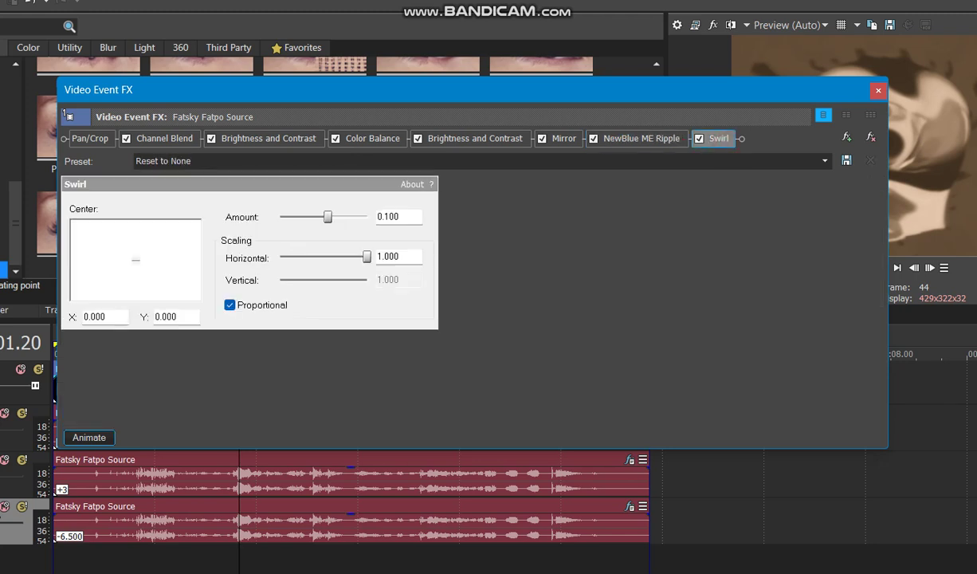
click(878, 91)
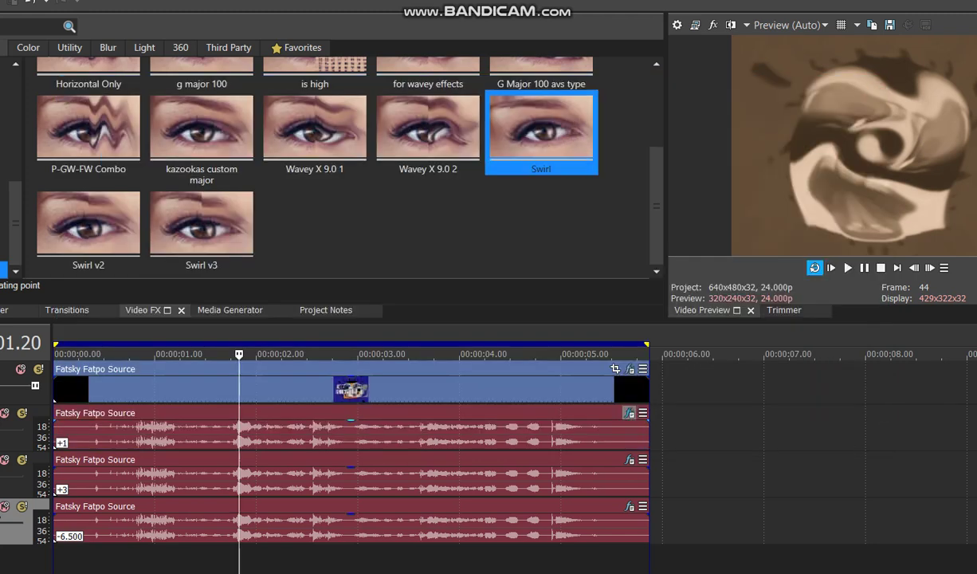
Step: Examine the ExpressFX Flange/Wah-Wah settings and the time stretch and pitch shift properties of the first audio event
click(629, 413)
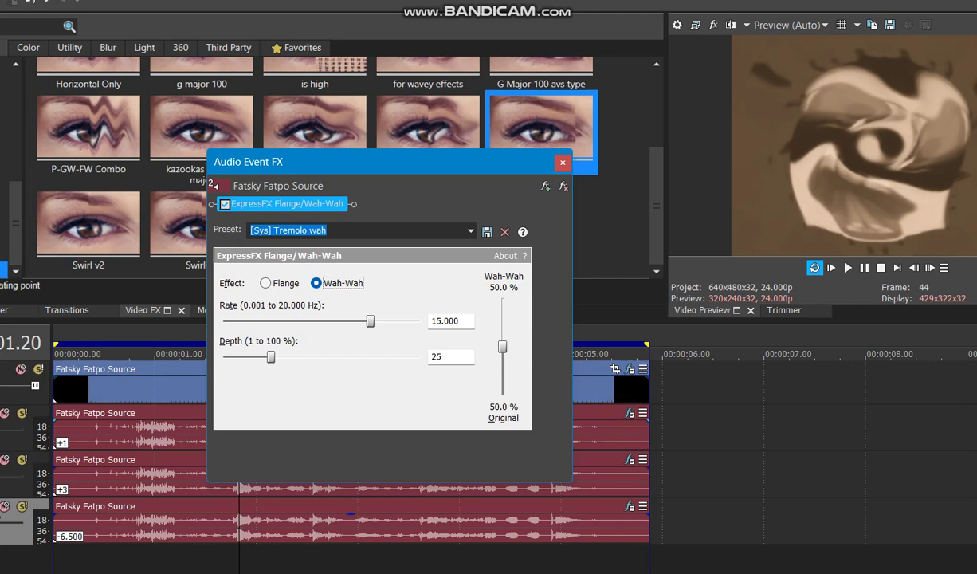
click(563, 163)
right_click(181, 433)
click(215, 572)
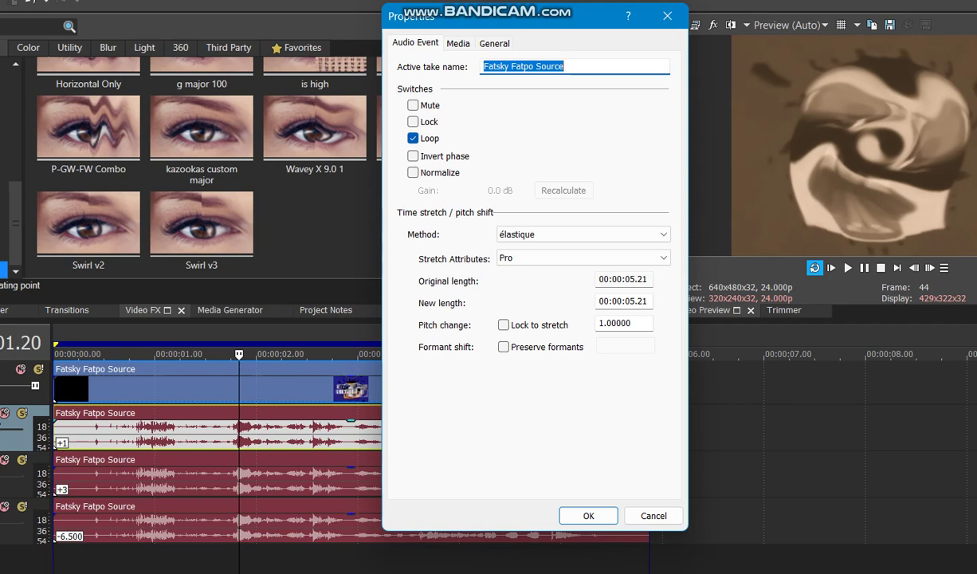
click(589, 516)
Step: Examine the Flange/Wah-Wah settings and the pitch shift properties of the second audio event
click(629, 460)
click(629, 459)
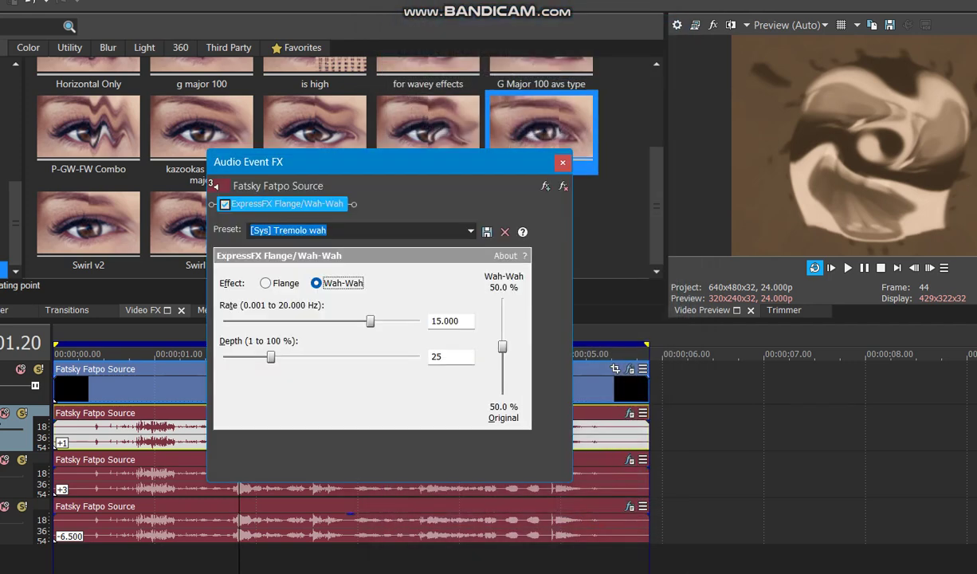
click(563, 162)
right_click(335, 475)
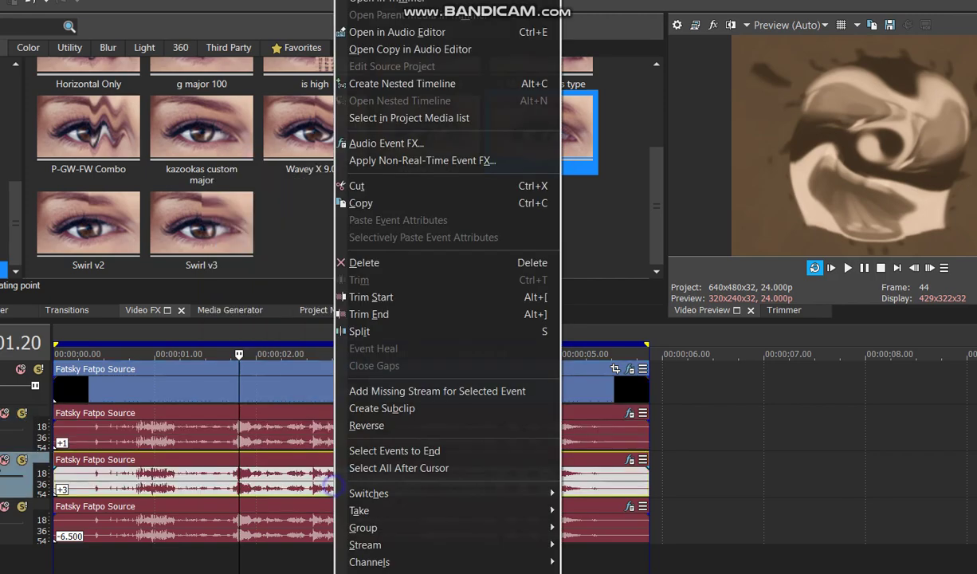
click(375, 573)
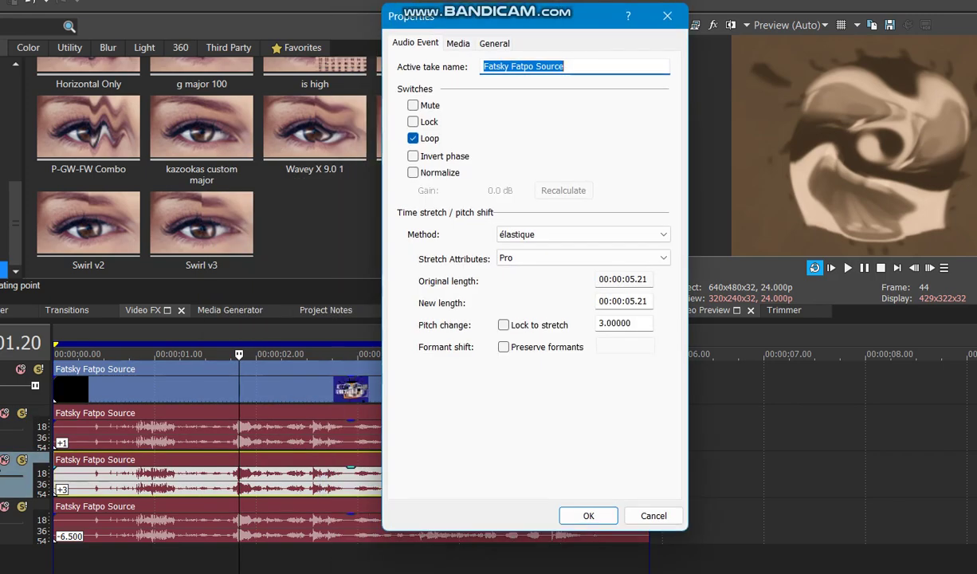
click(585, 516)
Step: Examine the Flange/Wah-Wah settings and the pitch shift properties of the third audio event
click(630, 506)
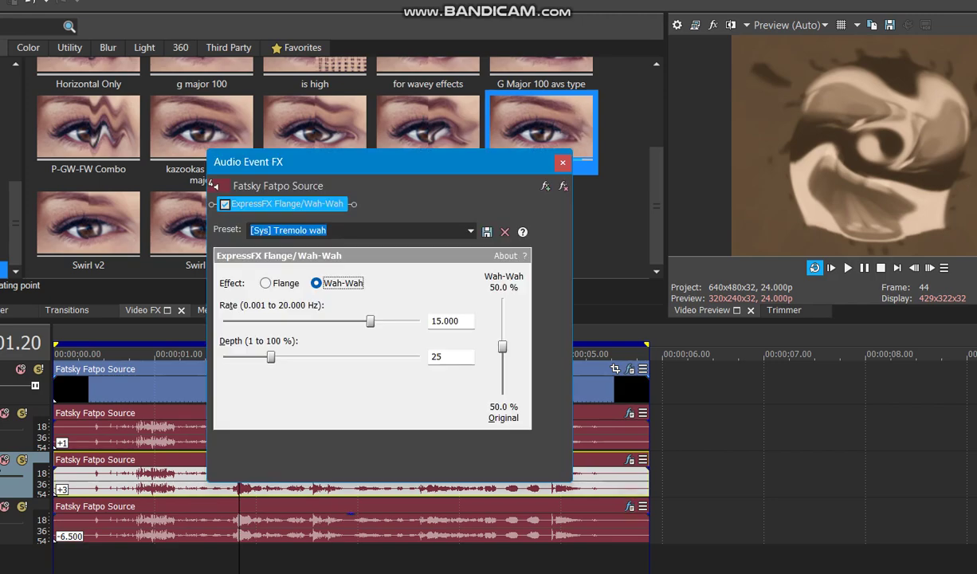
click(563, 162)
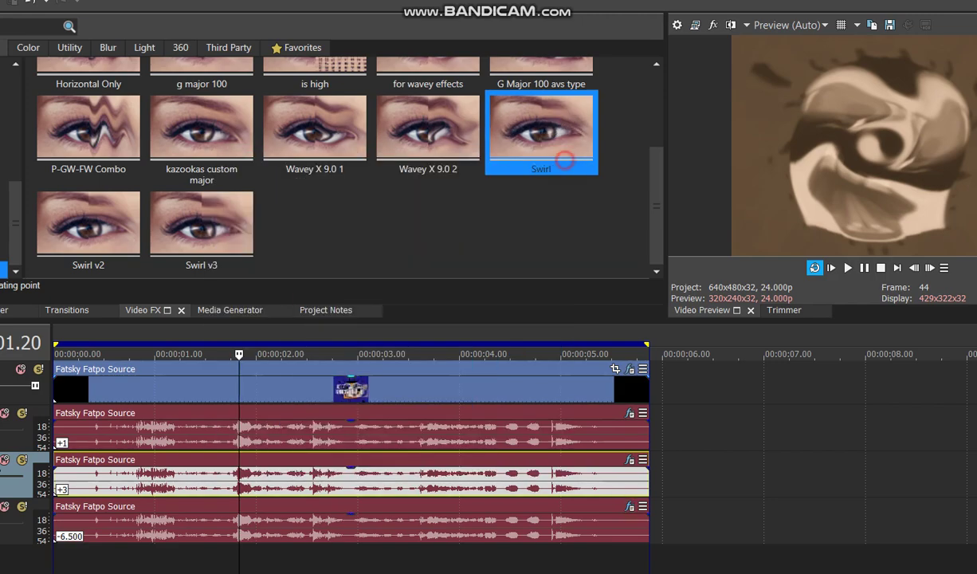
right_click(291, 526)
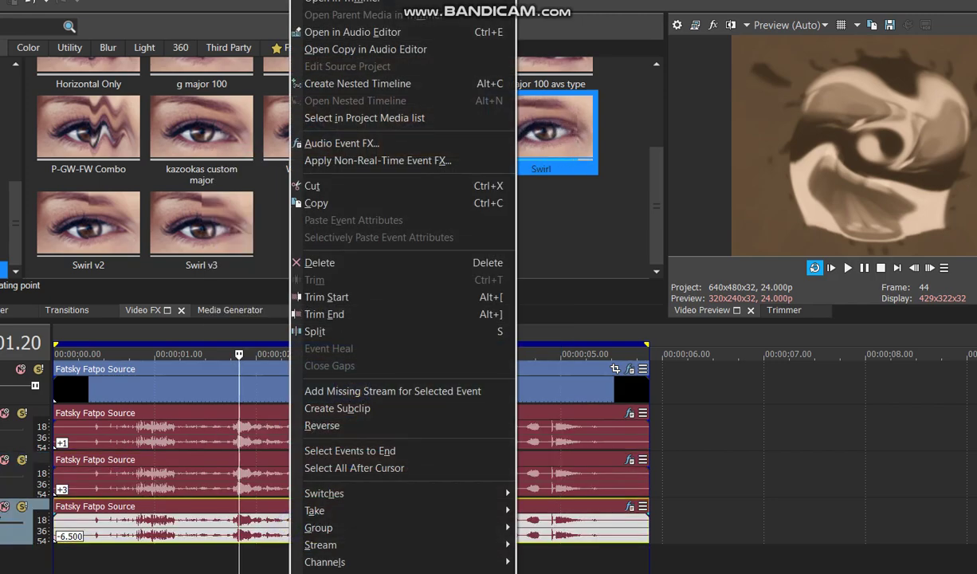
click(351, 573)
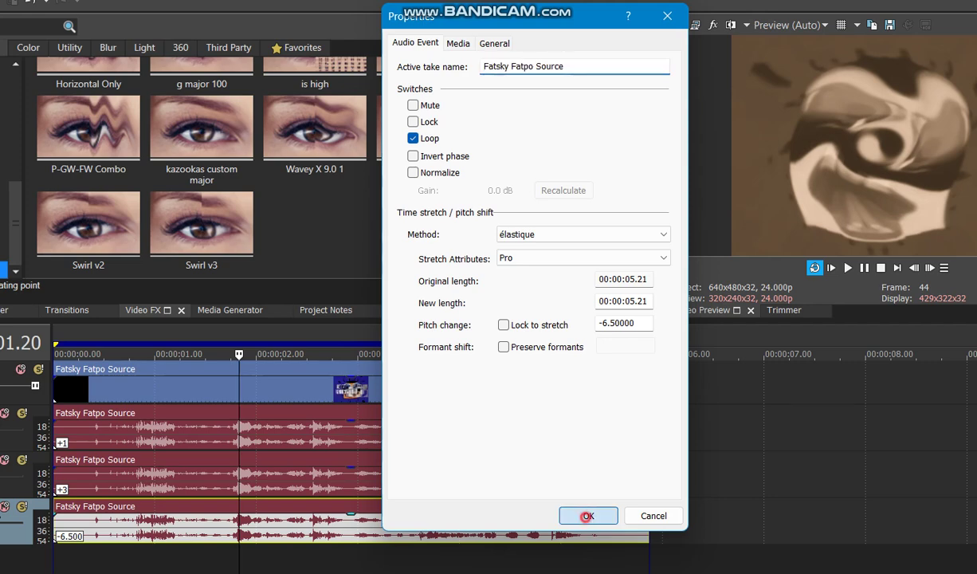
click(586, 516)
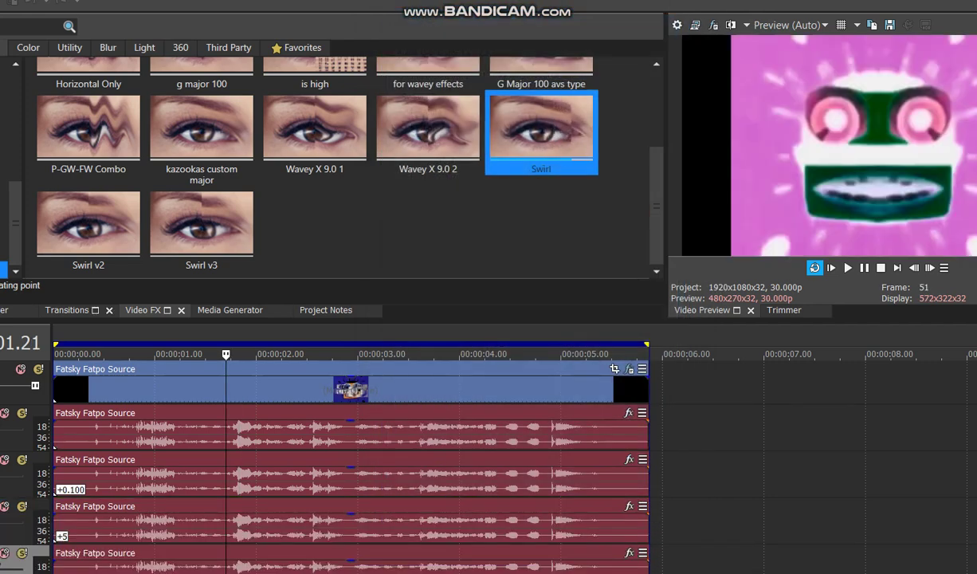
Step: Examine the HSL Adjust, Channel Blend, LAB Adjust, Swirl and Mirror settings of the Fatsky Fatpo video event, then close the effects window
click(629, 368)
click(157, 139)
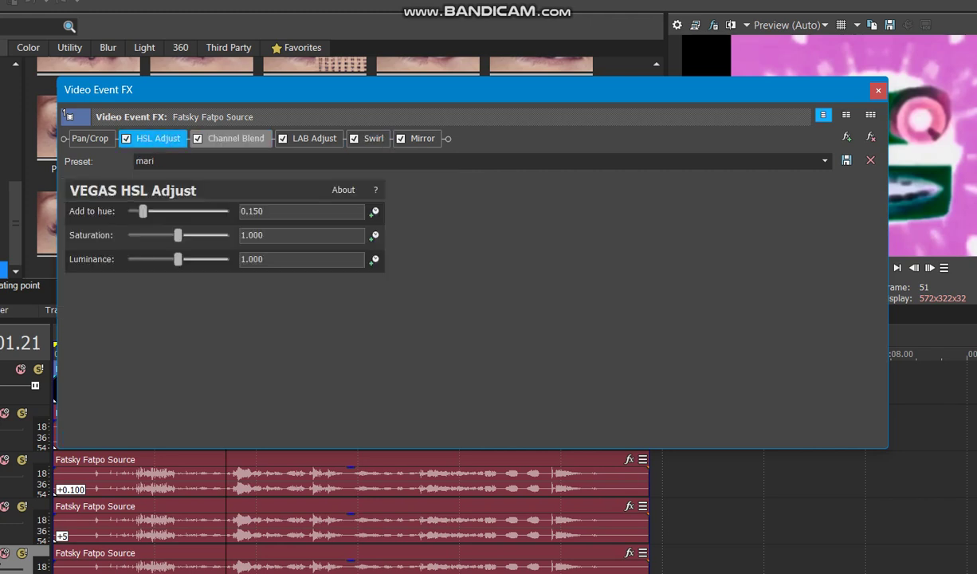
click(235, 139)
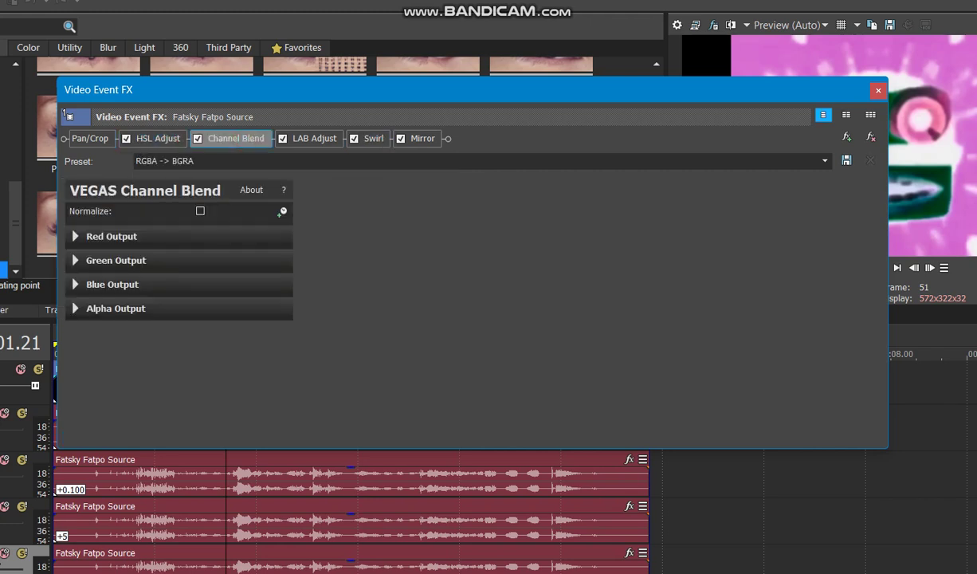
click(314, 139)
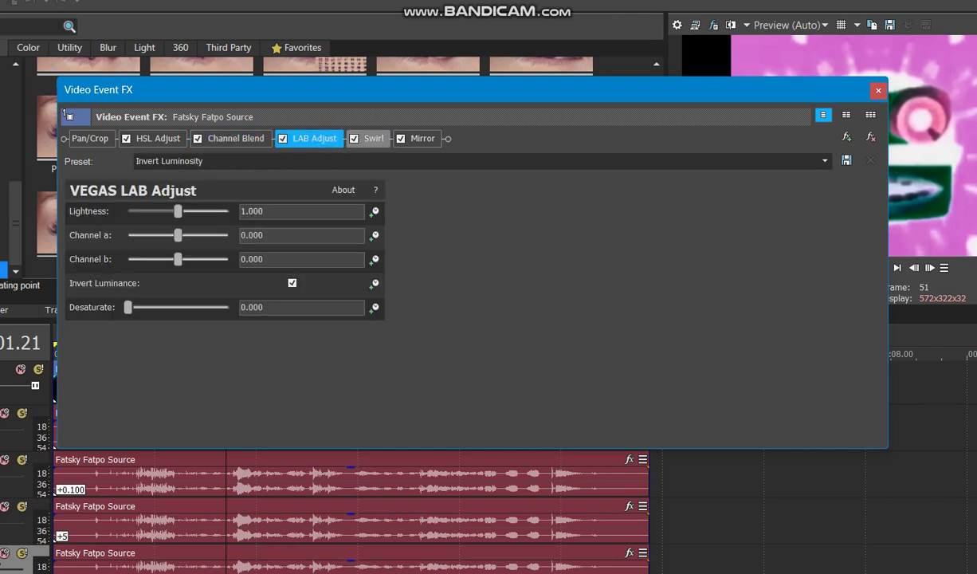
click(369, 138)
click(420, 139)
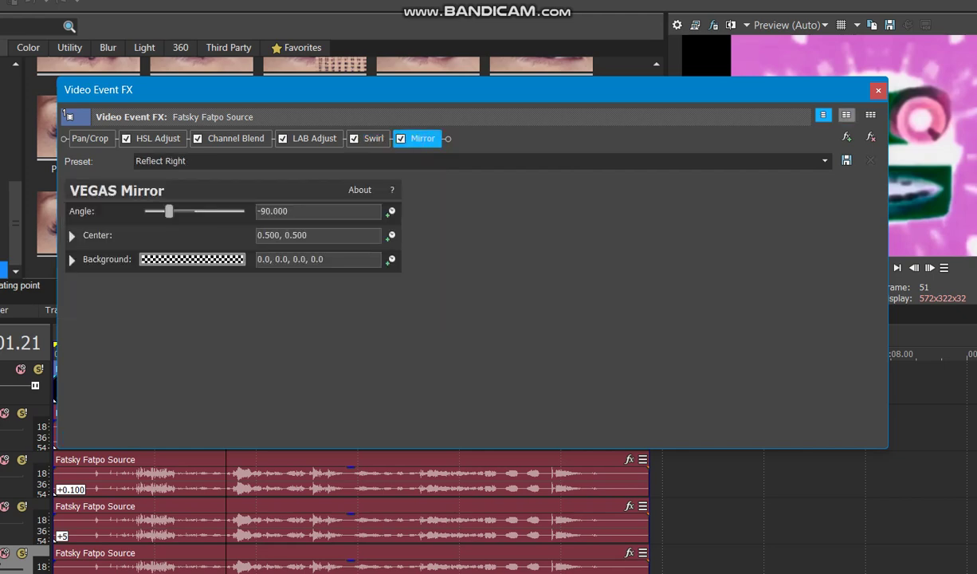
click(879, 91)
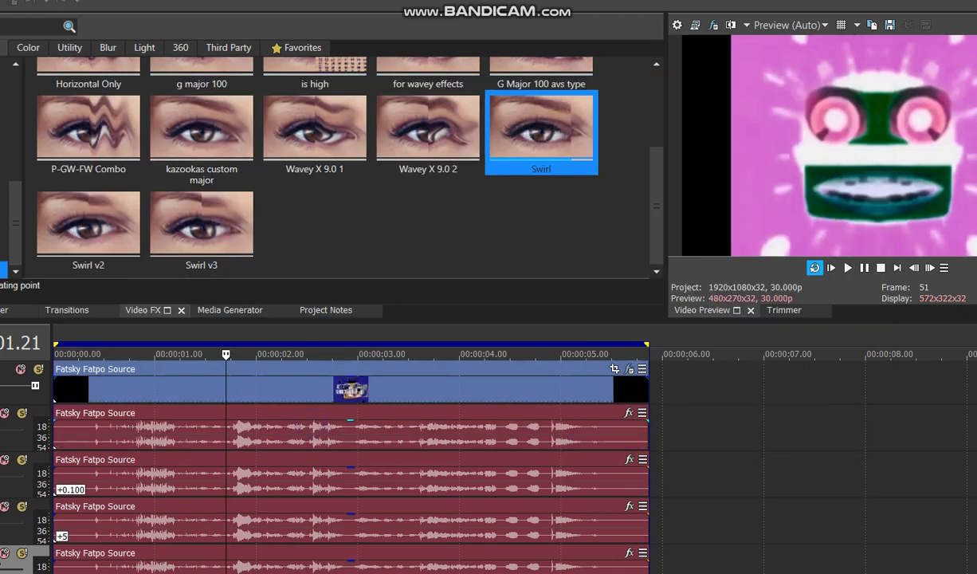
Step: Examine the time stretch and pitch shift properties of the first and second audio events
right_click(289, 428)
click(328, 573)
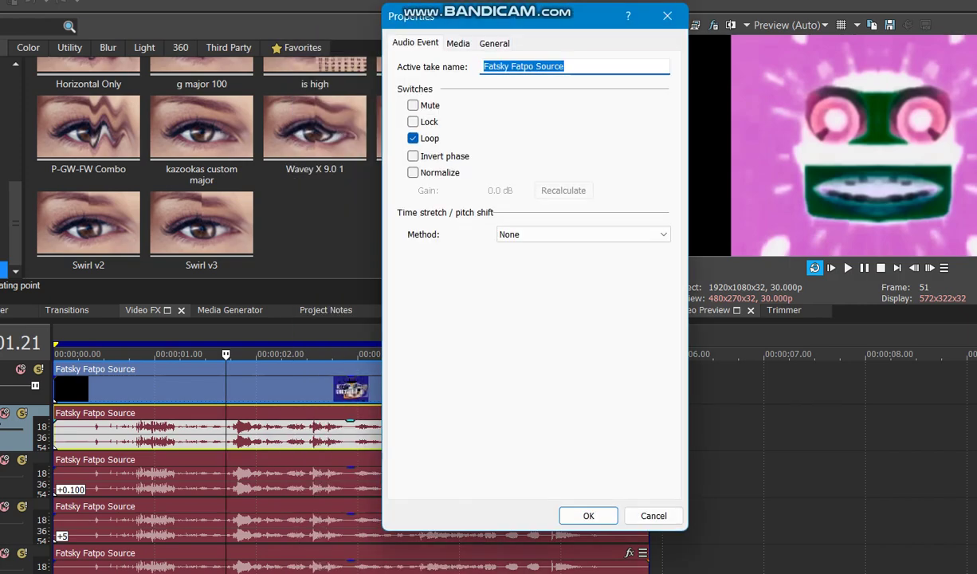
key(Return)
right_click(299, 474)
key(p)
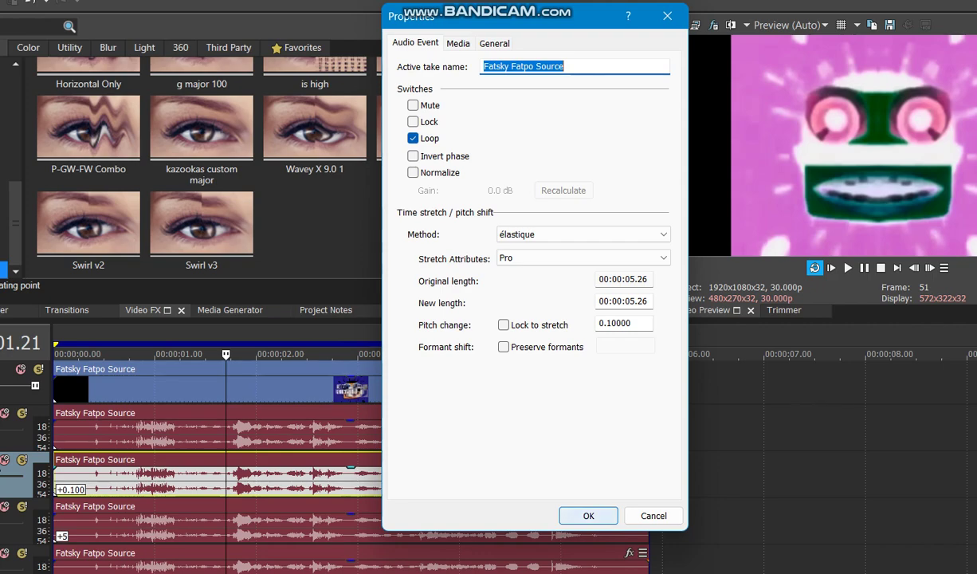
click(589, 516)
Step: Examine the time stretch and pitch shift properties of the third and fourth audio events
right_click(446, 526)
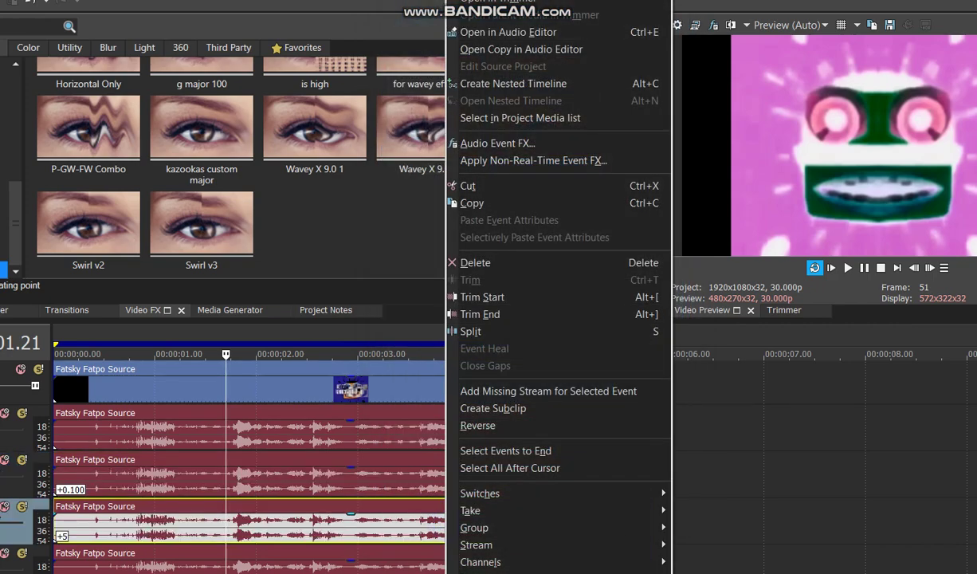
key(p)
key(Return)
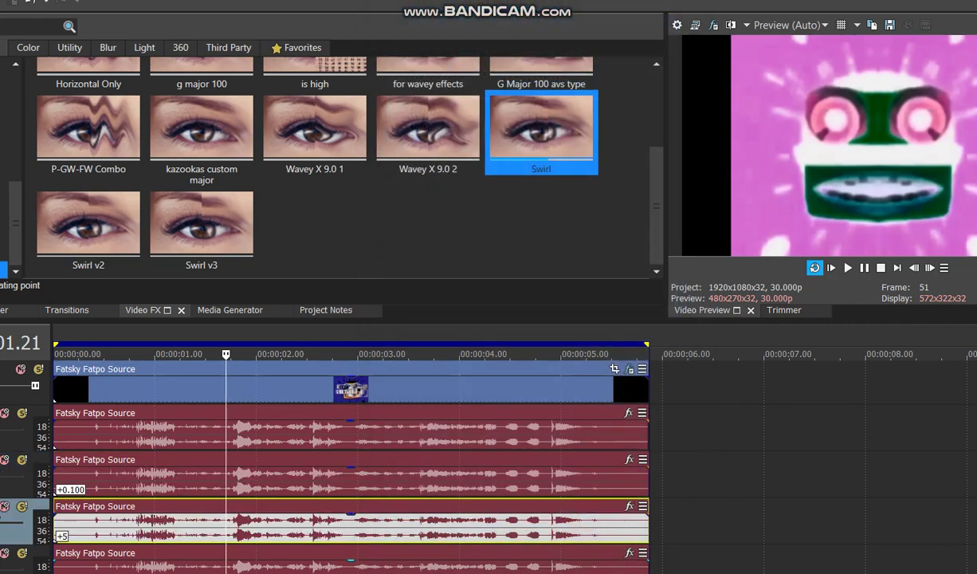
right_click(481, 562)
key(p)
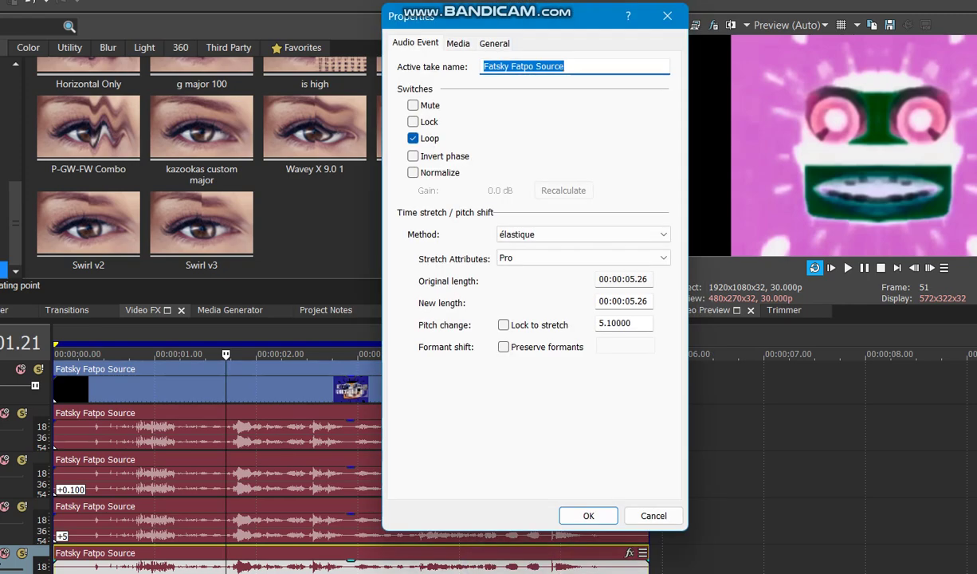
key(Return)
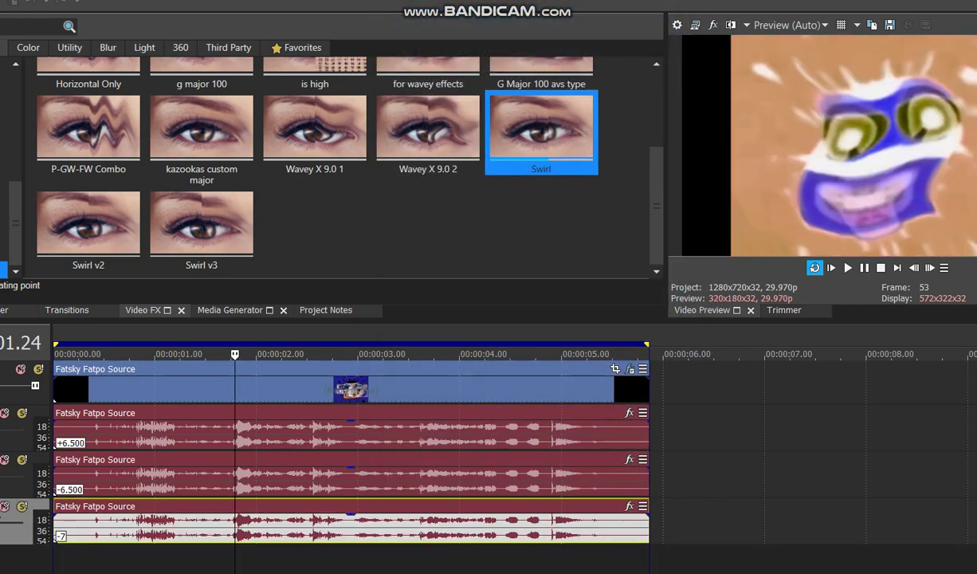
Step: Examine the HSL Adjust, LAB Adjust, Channel Blend, Mirror and Wave settings of the video event, then close the effects window
click(630, 369)
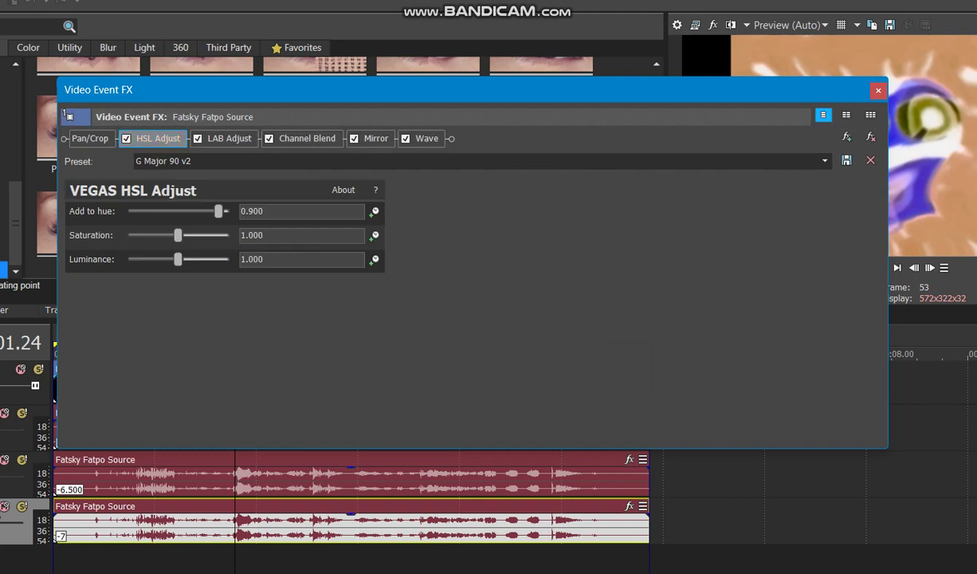
click(232, 139)
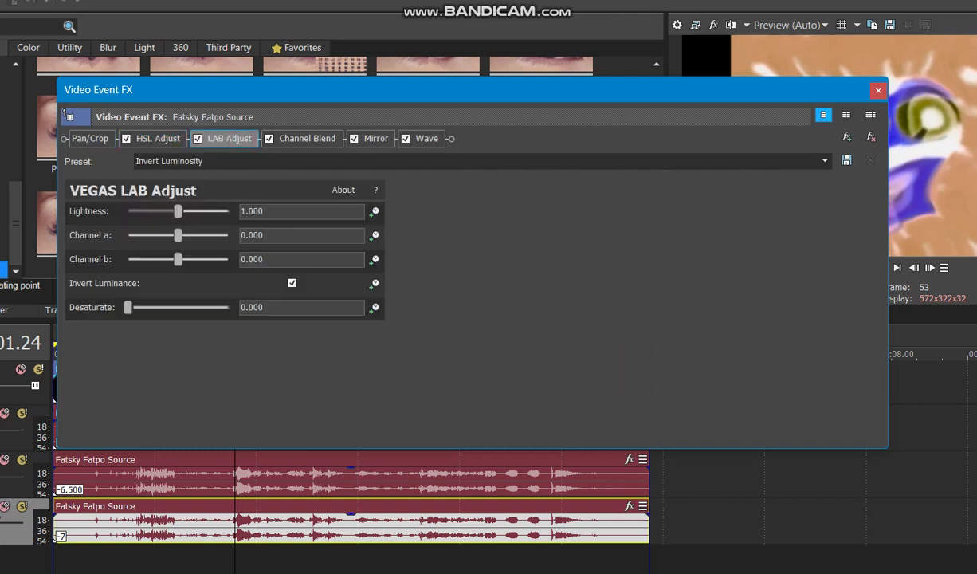
click(307, 139)
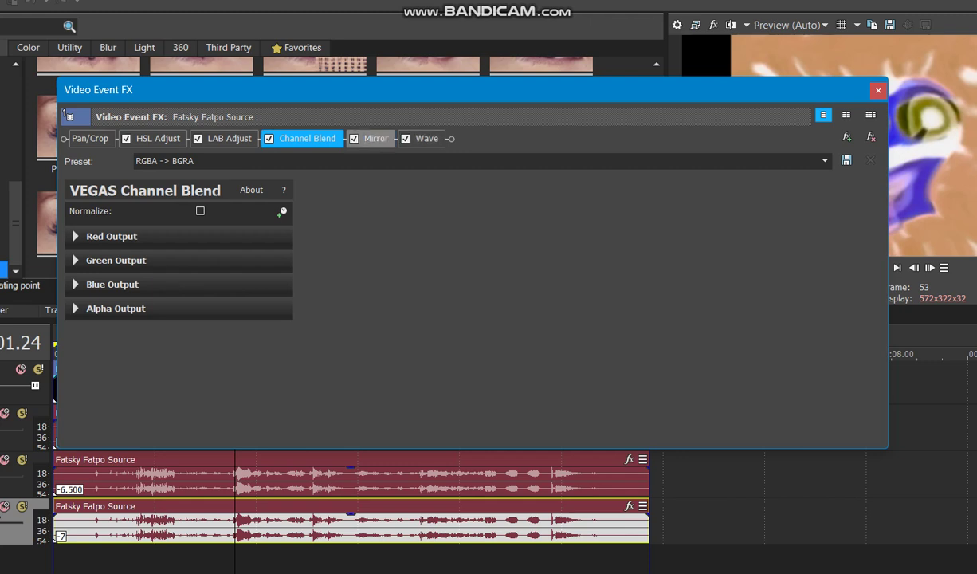
click(375, 138)
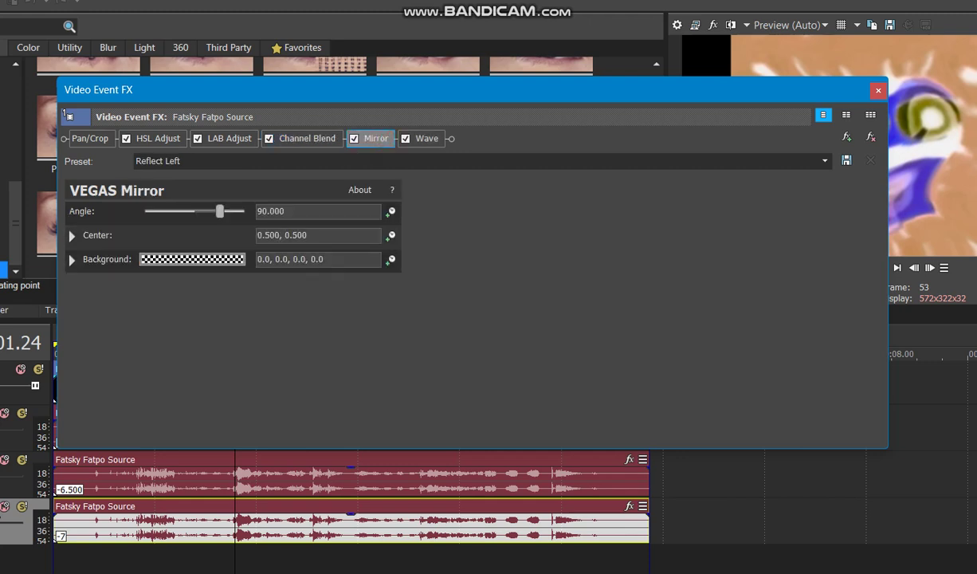
click(426, 139)
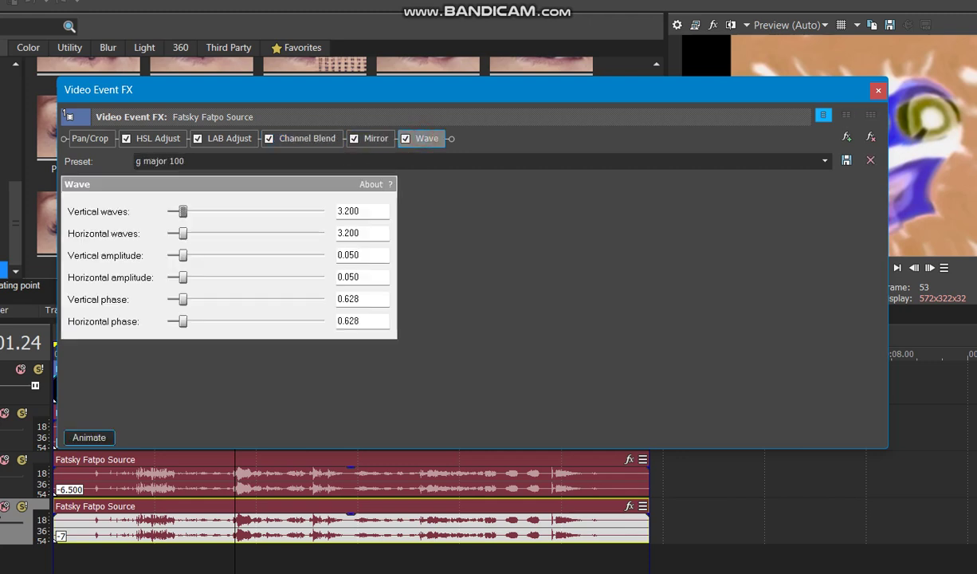
click(878, 90)
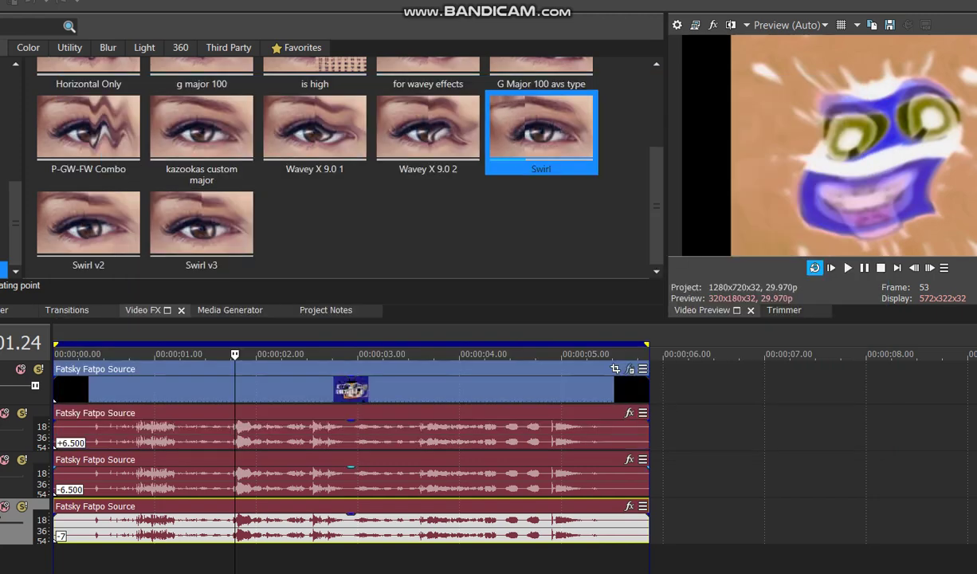
Step: Examine the time stretch and pitch shift properties of all three audio events in turn
right_click(107, 437)
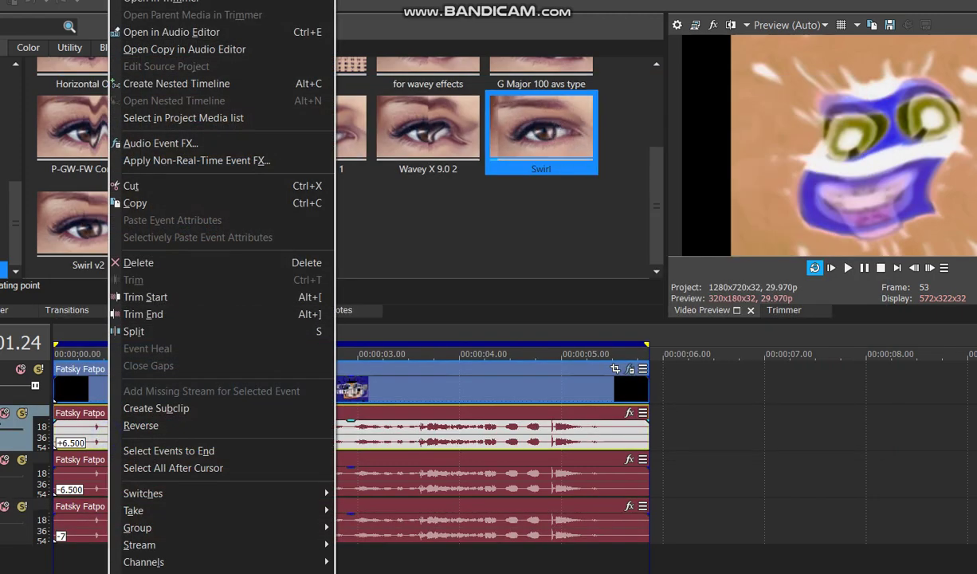
click(147, 573)
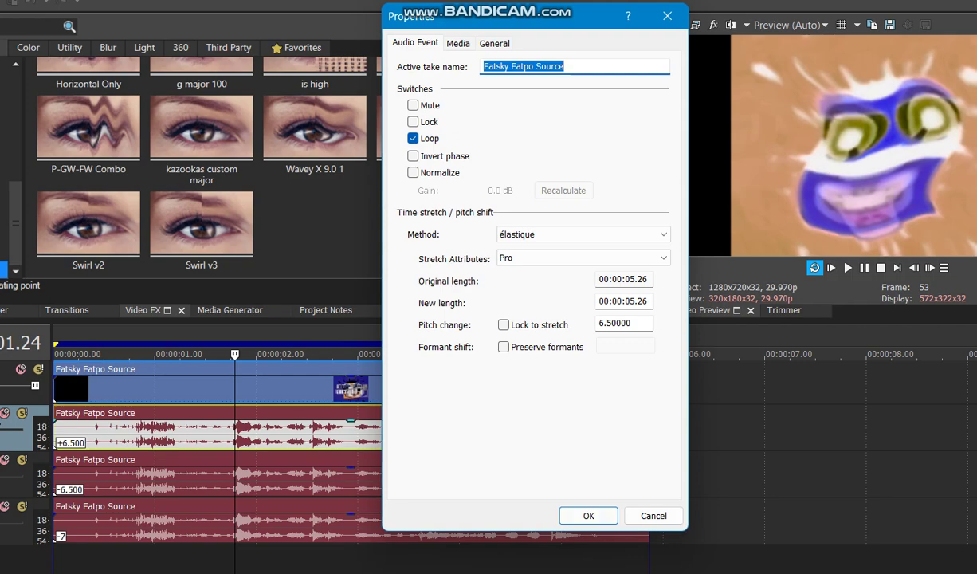
click(588, 516)
right_click(406, 474)
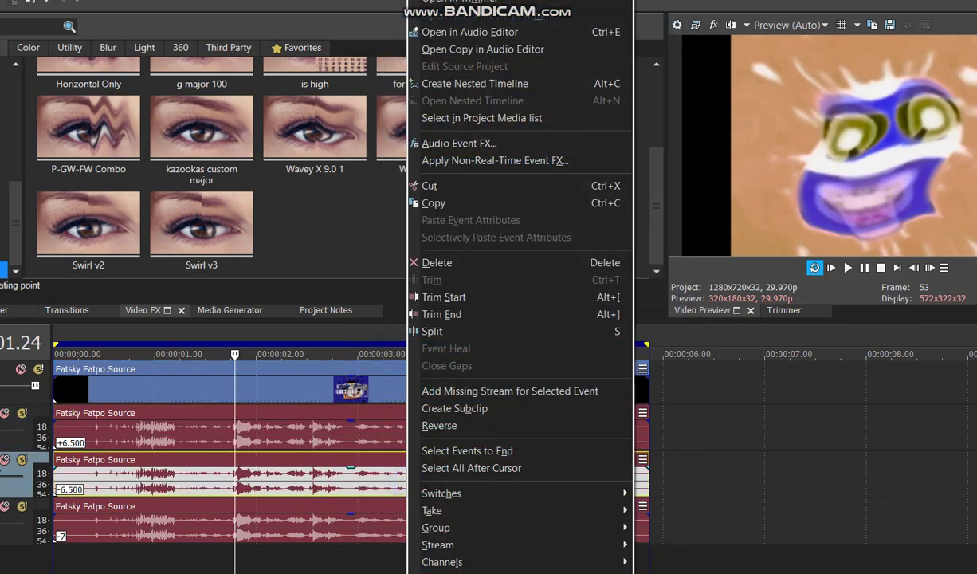
key(p)
click(589, 516)
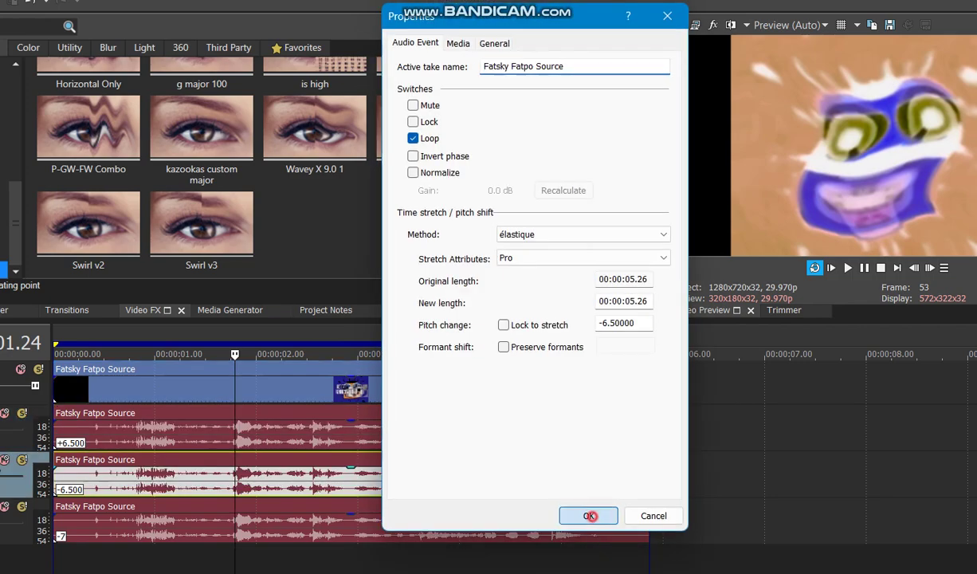
right_click(510, 522)
key(p)
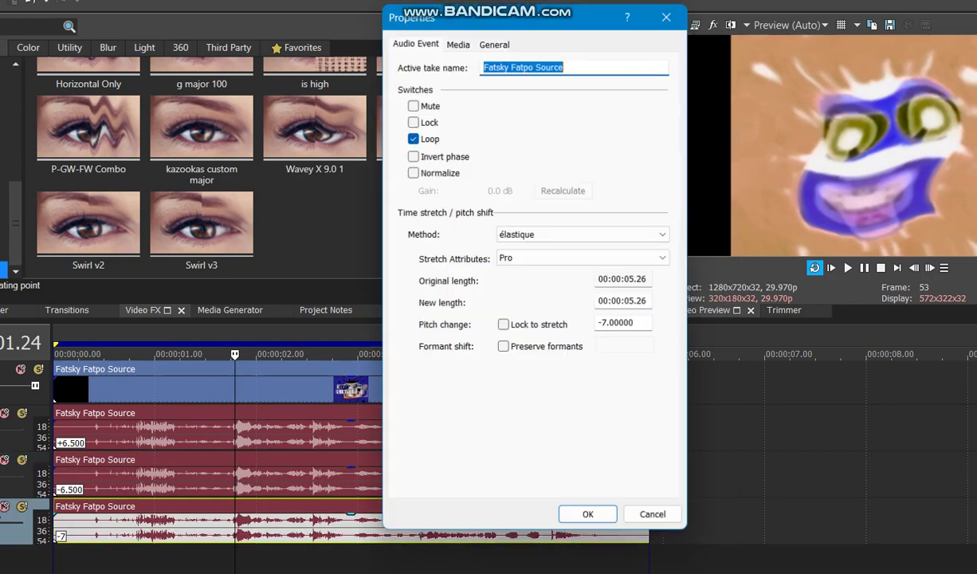
click(588, 516)
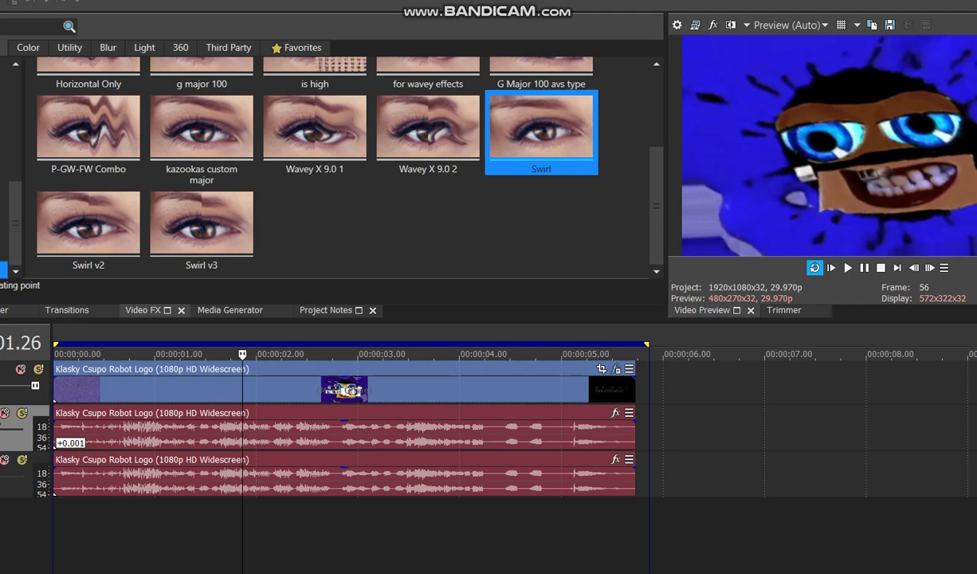
Step: Examine the video event's first AAV ColorLab effect, viewing the 6-vector hue, saturation and lightness for the red, green and blue sources
click(617, 369)
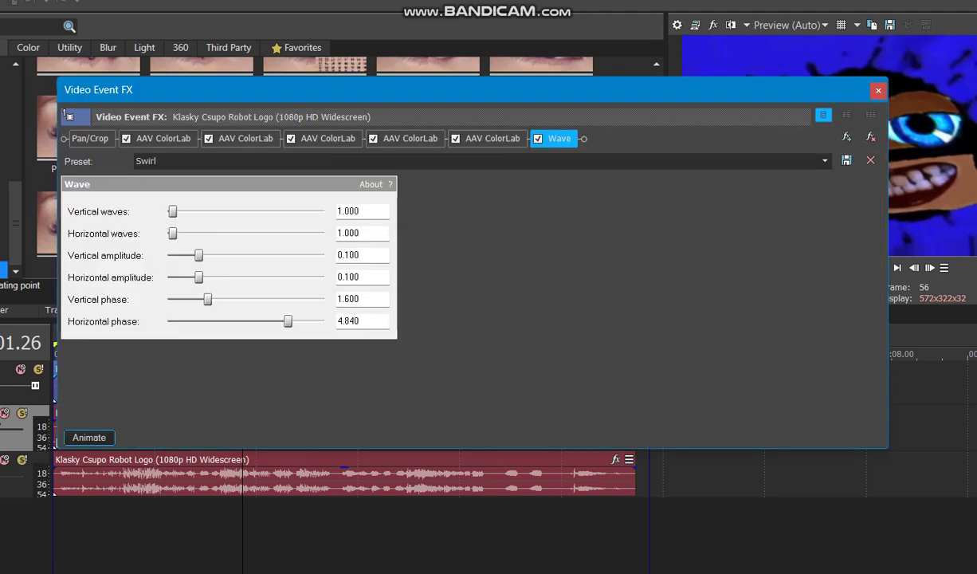
click(163, 138)
click(318, 252)
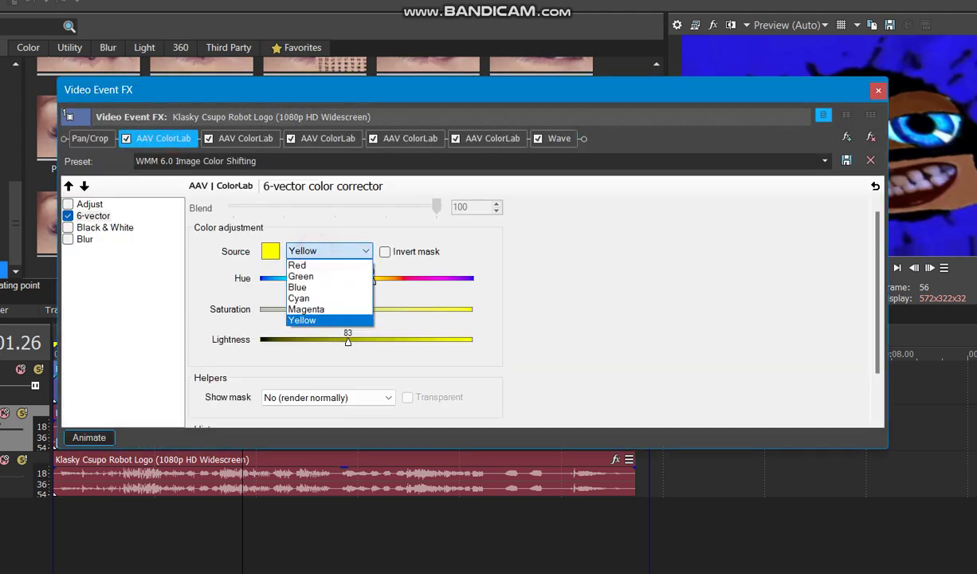
click(310, 265)
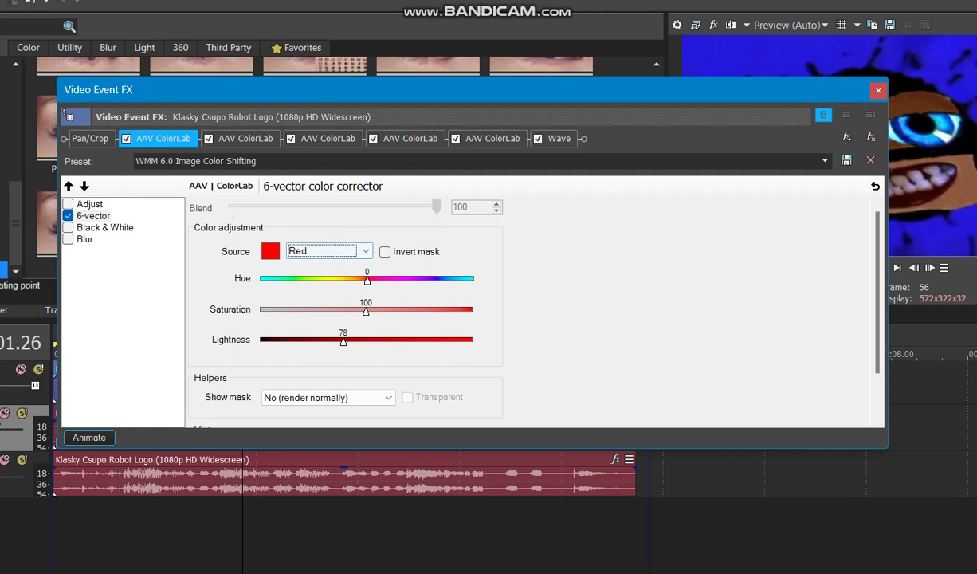
click(292, 247)
click(303, 275)
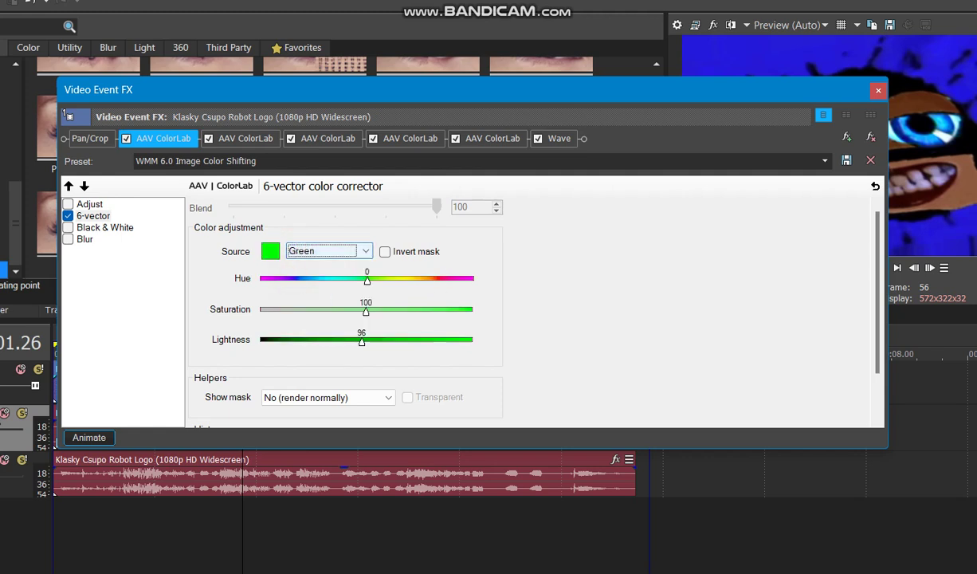
click(301, 249)
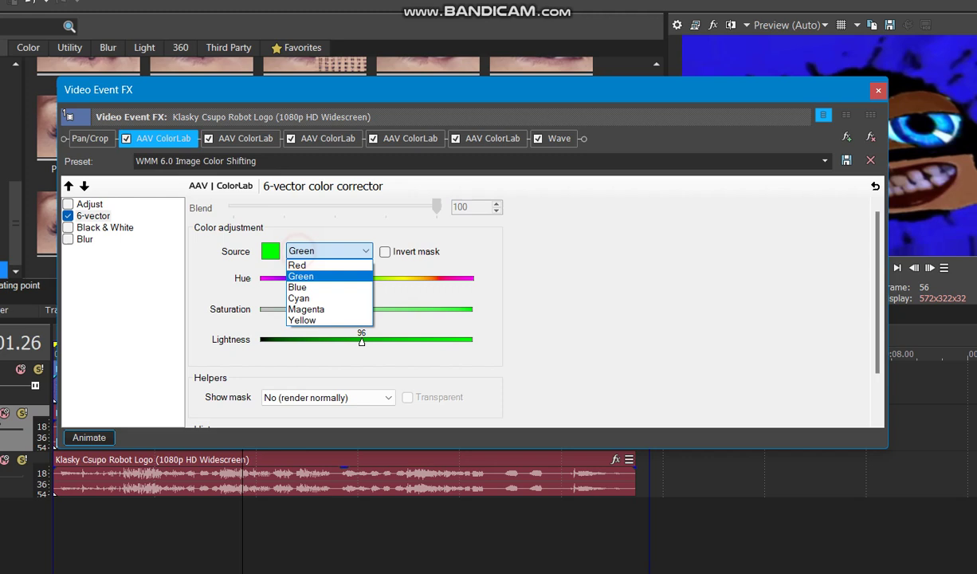
click(297, 287)
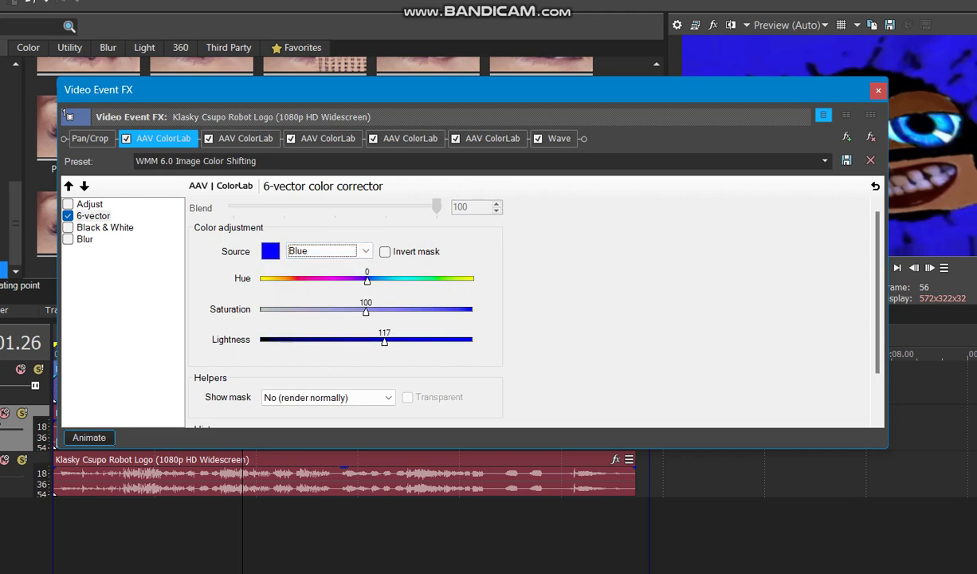
Step: Examine the 6-vector hue, saturation and lightness of the first AAV ColorLab effect for the cyan, magenta and yellow sources
click(303, 252)
click(295, 292)
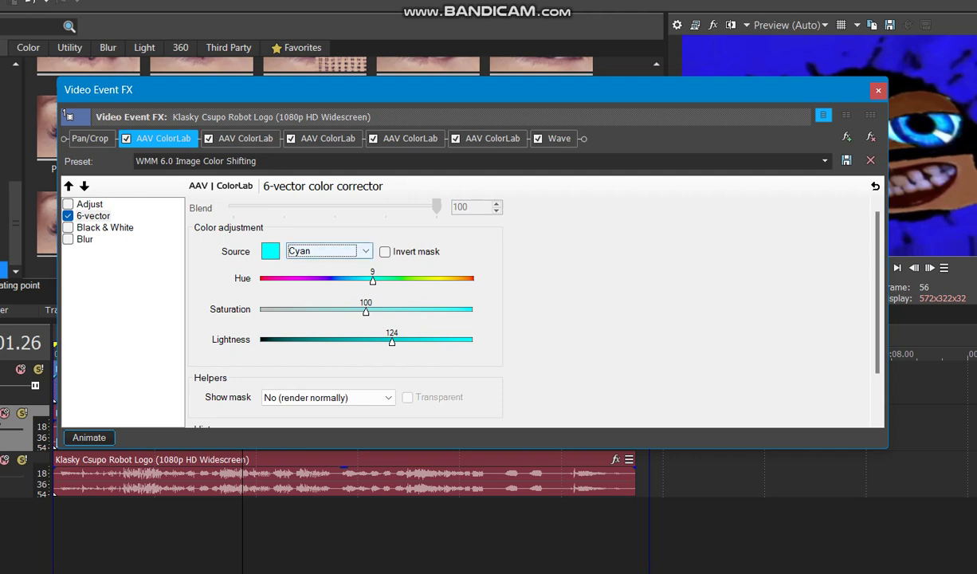
click(303, 251)
click(307, 307)
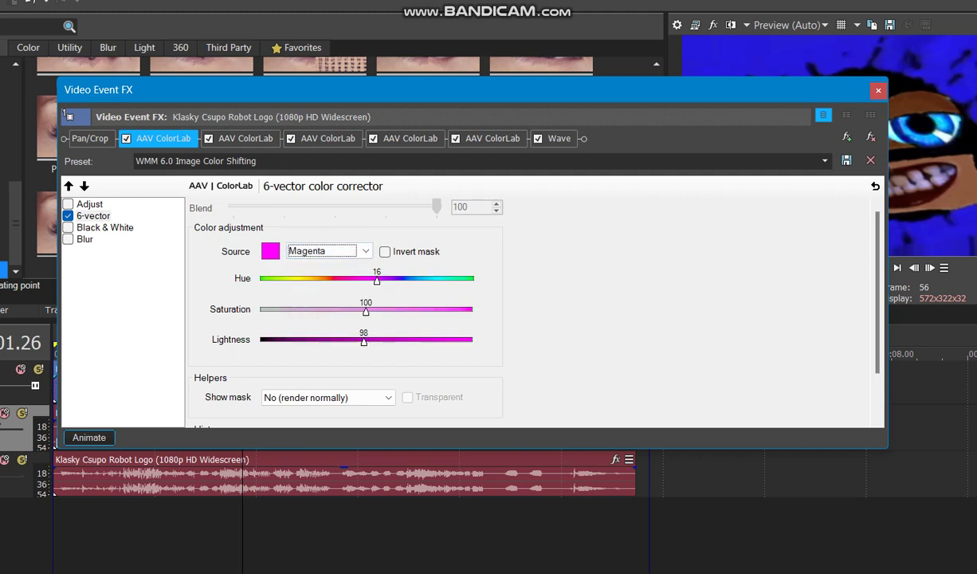
click(303, 252)
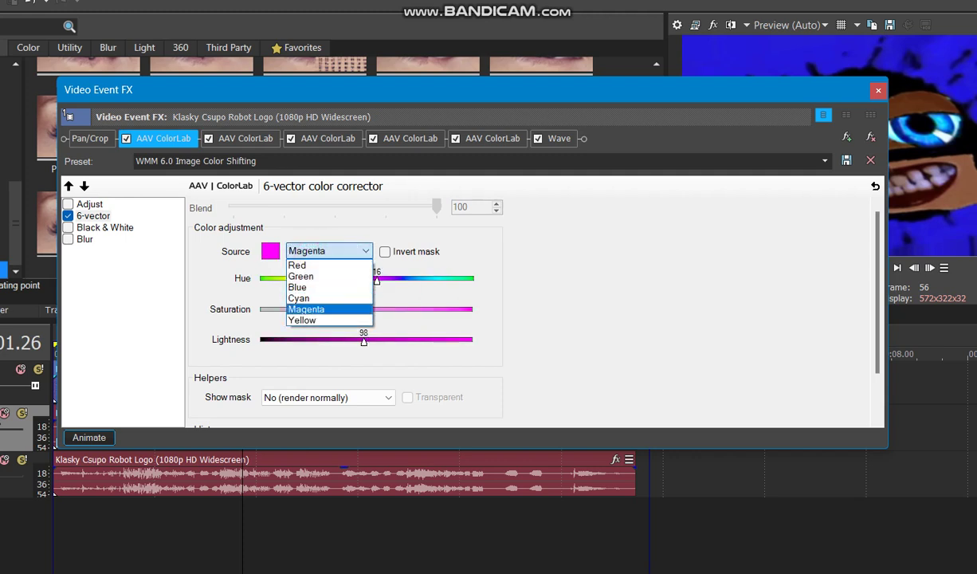
click(307, 320)
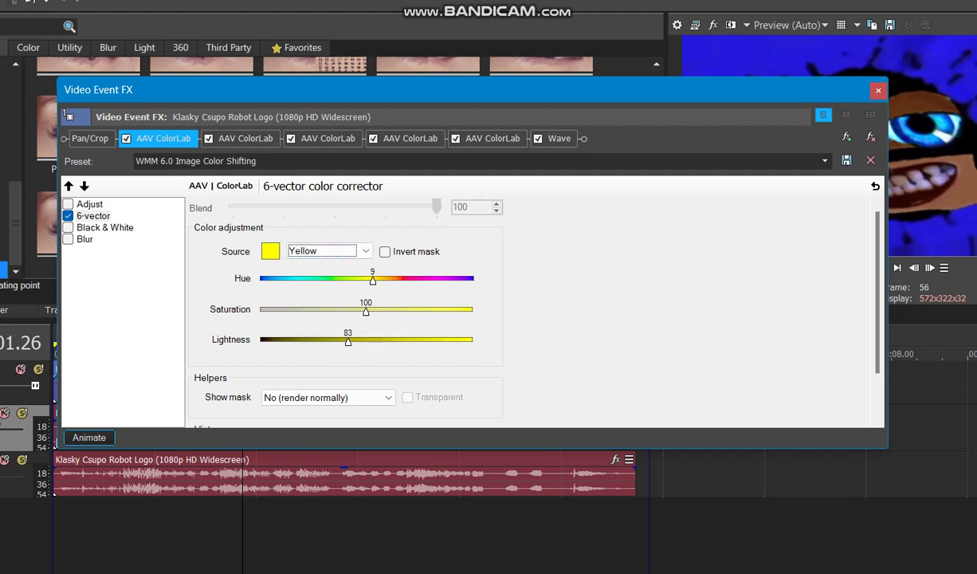
Step: Examine the remaining four AAV ColorLab effects and the Wave effect's settings, then close the effects window
click(249, 139)
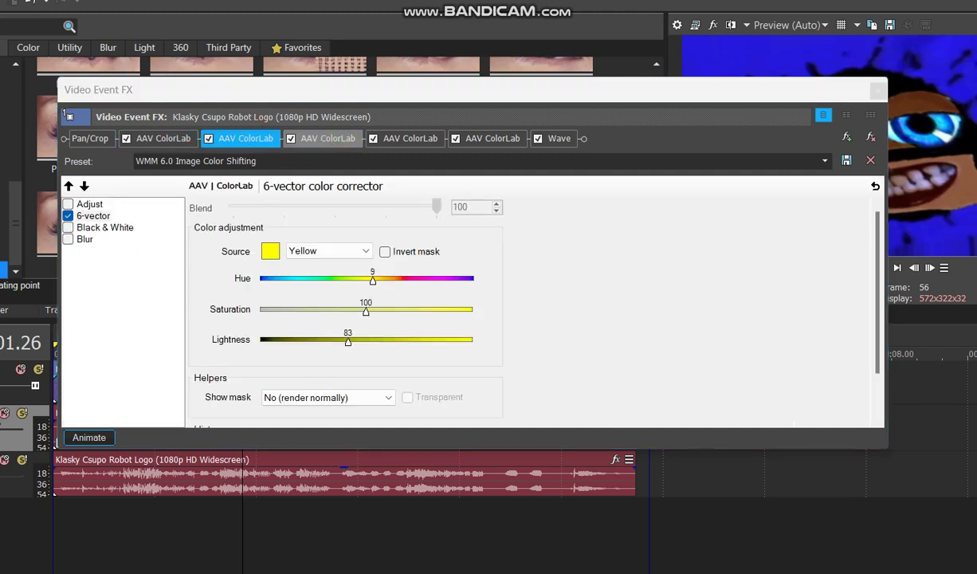
click(328, 138)
click(410, 138)
click(493, 138)
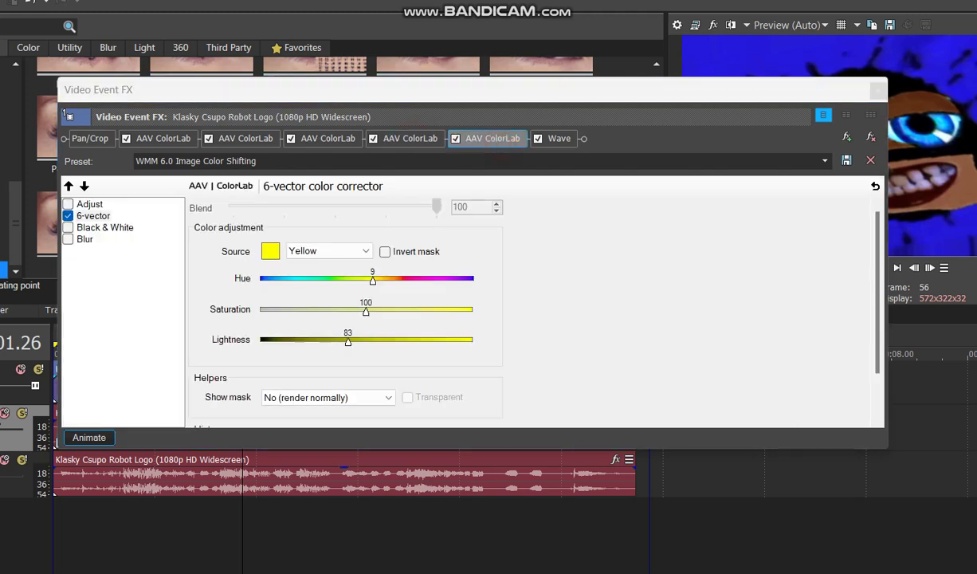
click(560, 138)
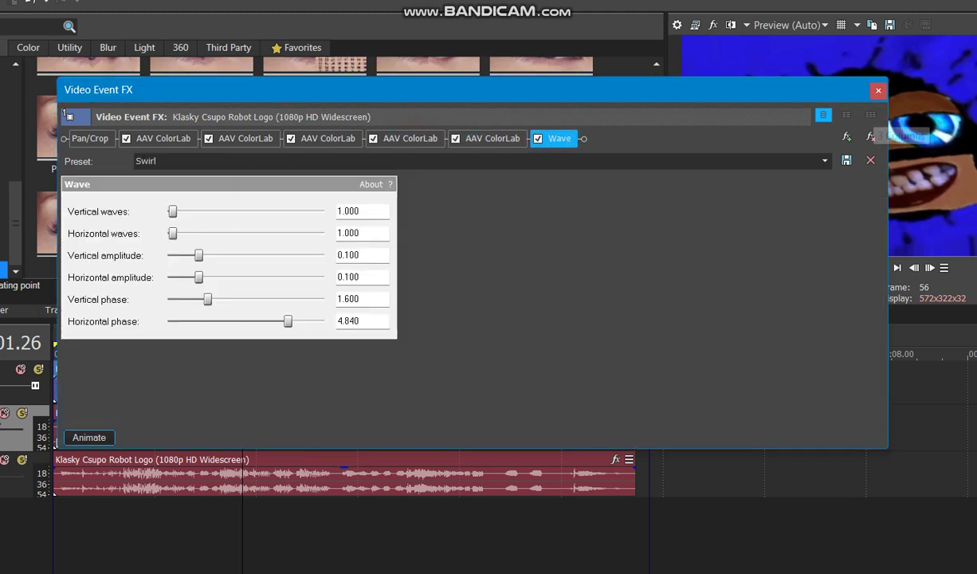
click(881, 90)
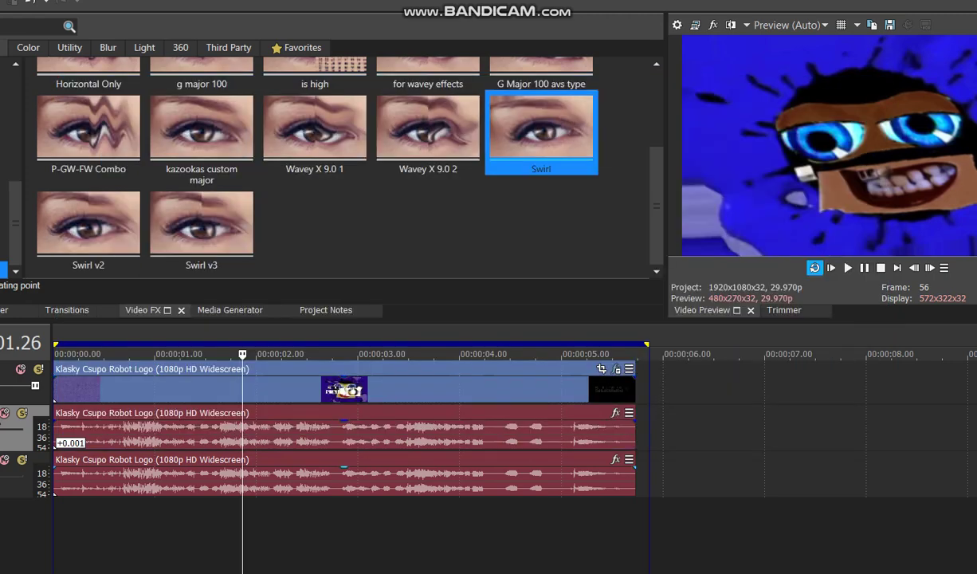
Step: Examine the time stretch and pitch shift properties of the upper and lower audio events
right_click(277, 387)
click(318, 573)
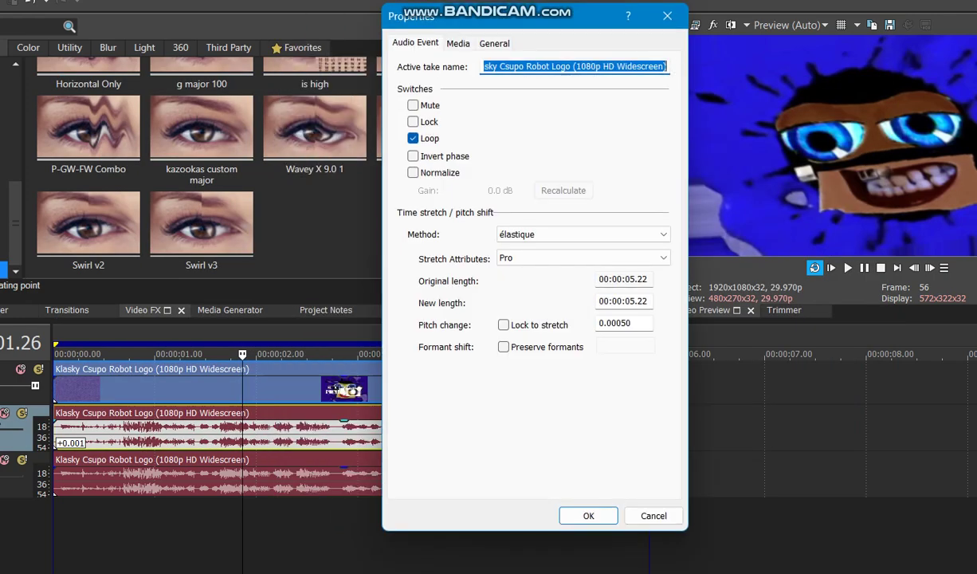
click(588, 516)
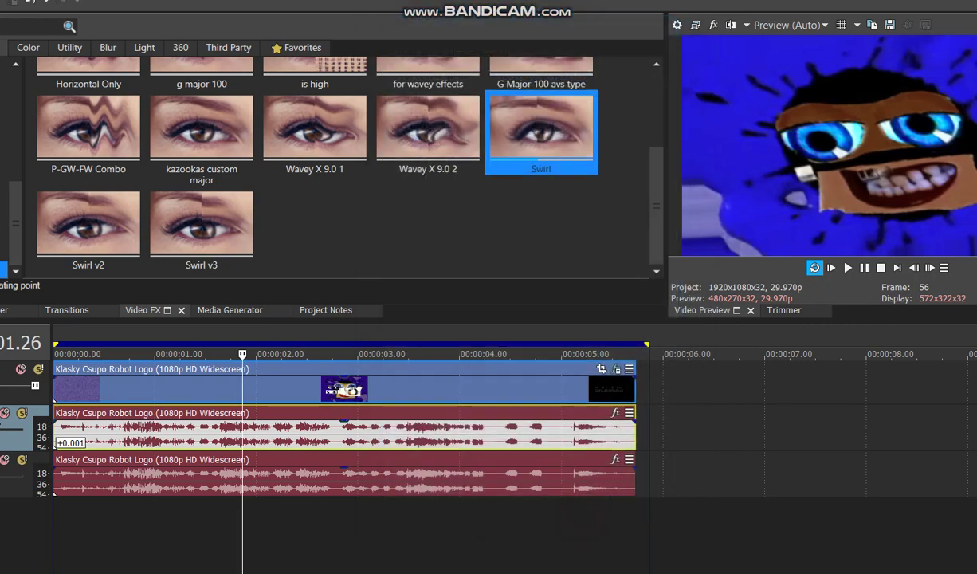
right_click(416, 480)
key(p)
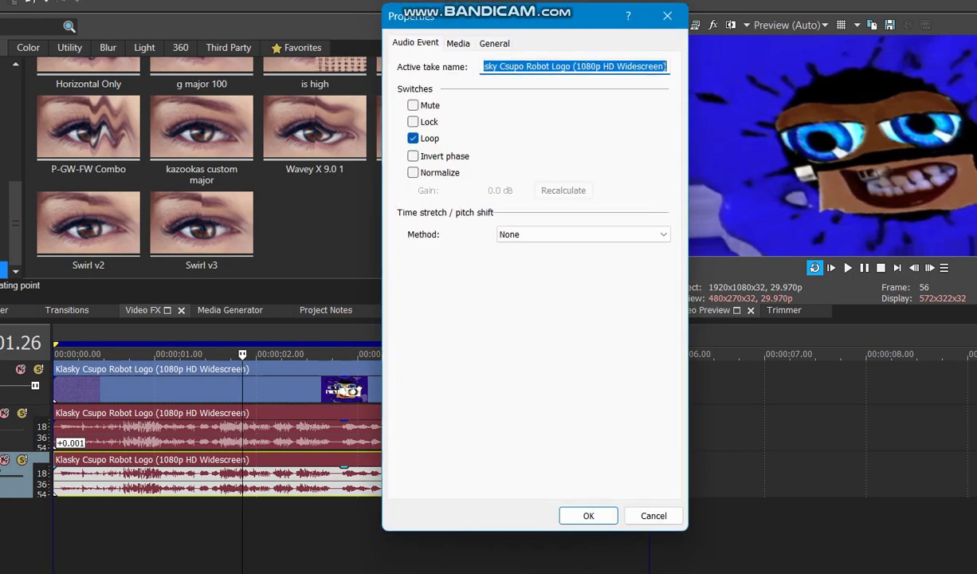